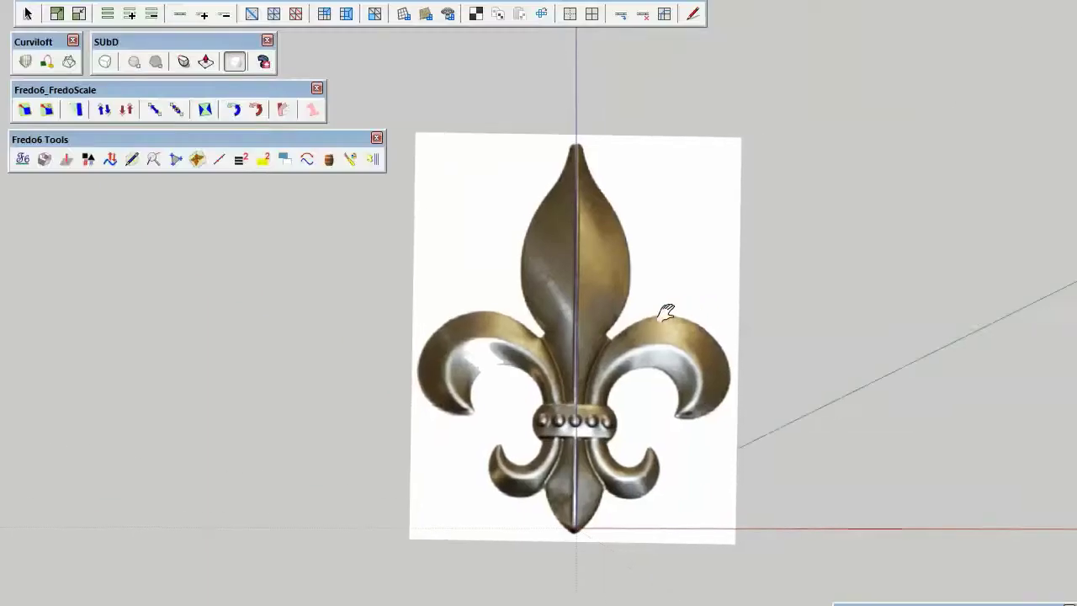
- Finish the box cage over the central petal and move down its rows toward the waist
{"action": "left_click", "coordinate": [646, 284]}
{"action": "scroll", "coordinate": [580, 186], "scroll_direction": "down", "scroll_amount": 1}
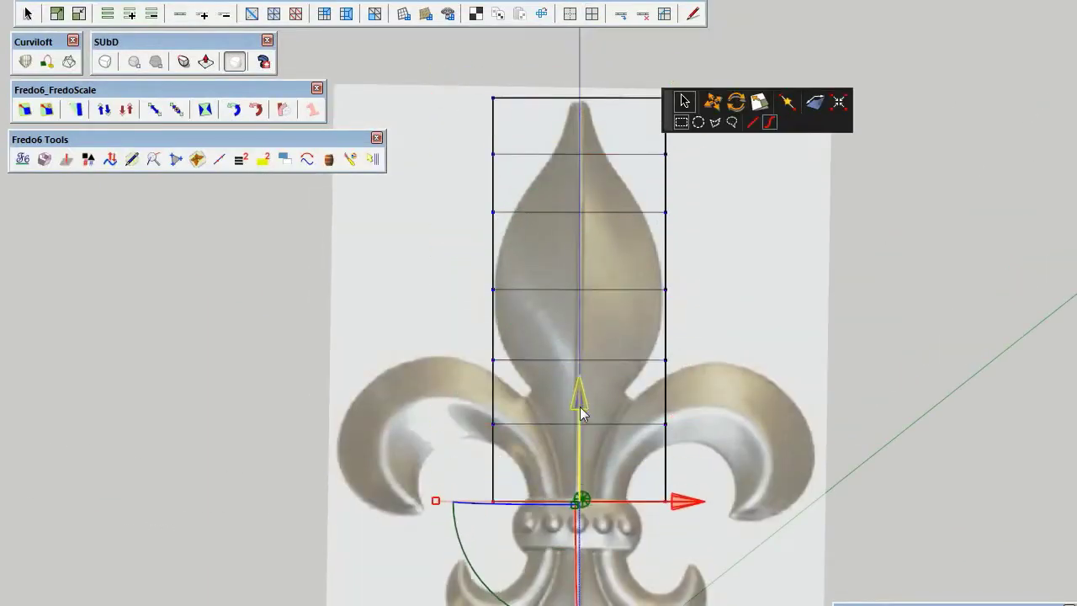
{"action": "scroll", "coordinate": [579, 407], "scroll_direction": "down", "scroll_amount": 2}
{"action": "scroll", "coordinate": [603, 149], "scroll_direction": "up", "scroll_amount": 3}
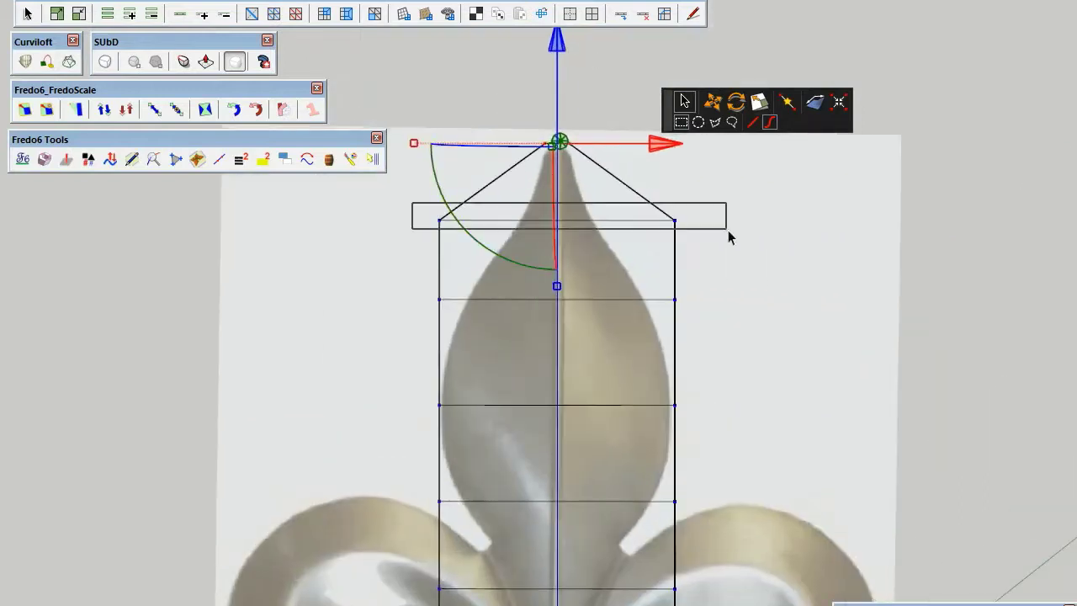
{"action": "middle_click_drag", "start_coordinate": [459, 412], "coordinate": [469, 362], "text": "shift"}
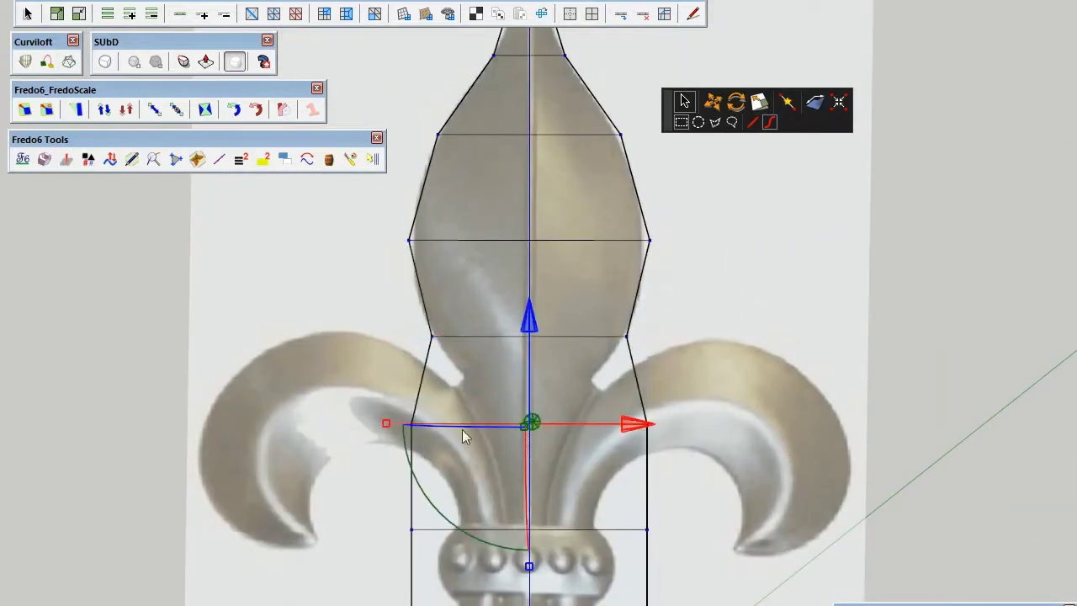
{"action": "middle_click_drag", "start_coordinate": [398, 429], "coordinate": [424, 219], "text": "shift"}
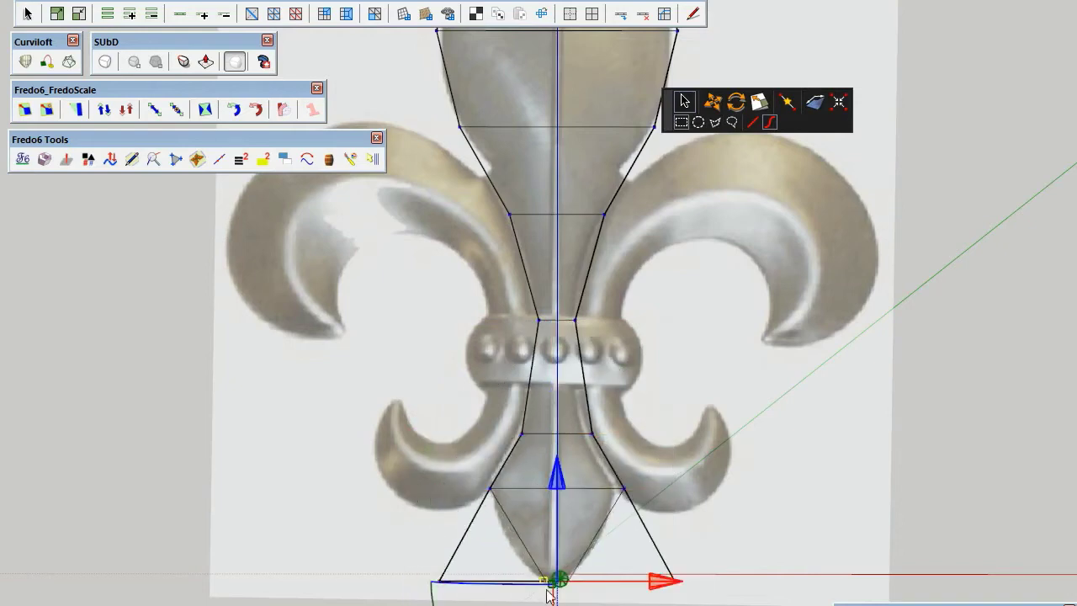
{"action": "scroll", "coordinate": [560, 504], "scroll_direction": "down", "scroll_amount": 2}
{"action": "scroll", "coordinate": [420, 537], "scroll_direction": "up", "scroll_amount": 3}
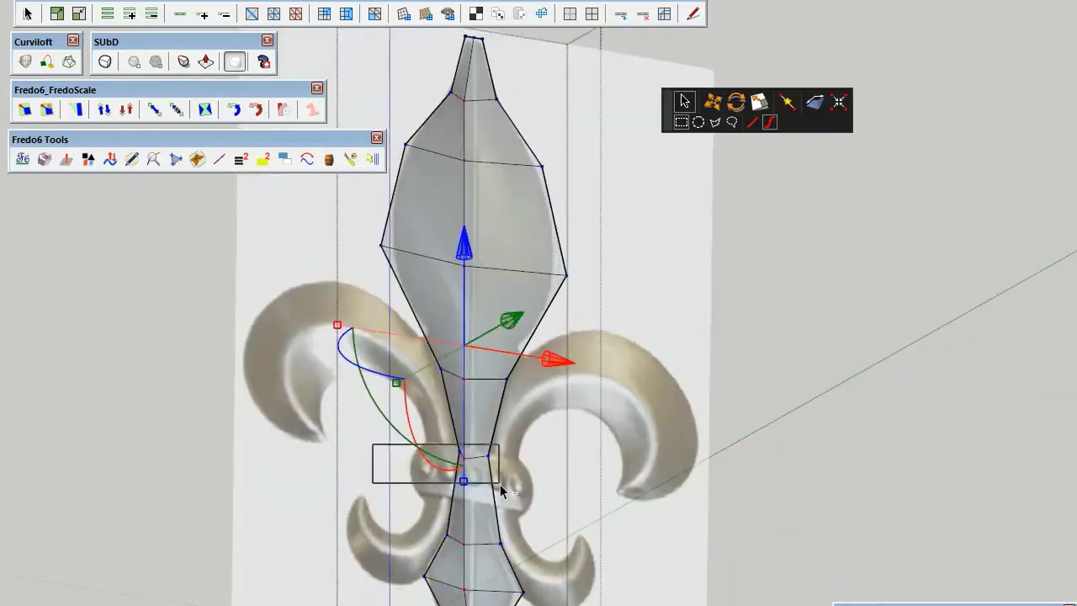
{"action": "mouse_move", "coordinate": [471, 120]}
{"action": "middle_mouse_down"}
{"action": "mouse_move", "coordinate": [402, 415]}
{"action": "mouse_move", "coordinate": [305, 434]}
{"action": "middle_mouse_up"}
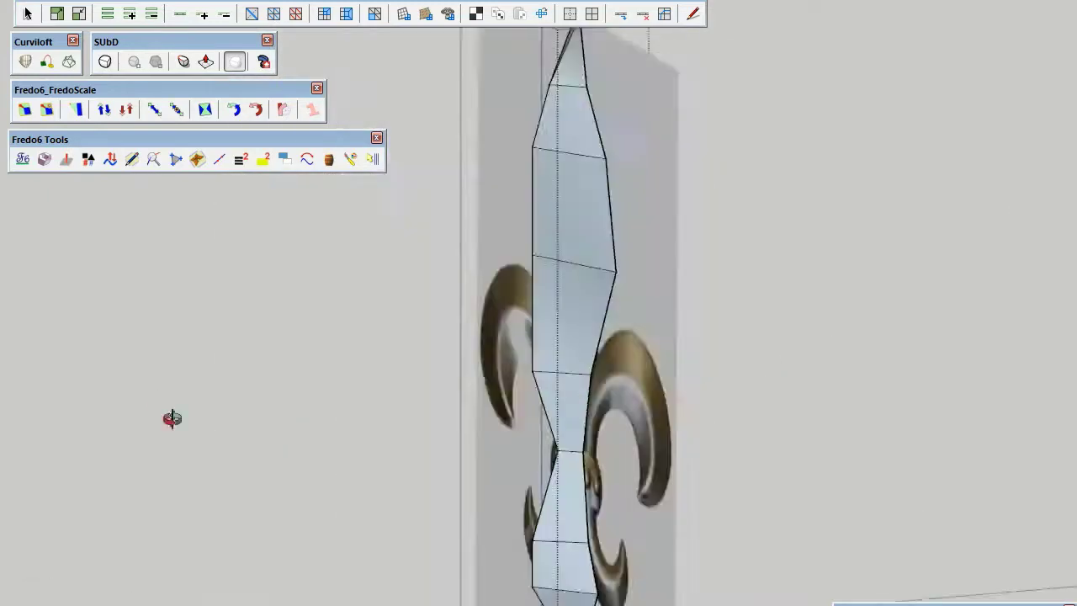
{"action": "scroll", "coordinate": [466, 403], "scroll_direction": "up", "scroll_amount": 5}
{"action": "scroll", "coordinate": [451, 372], "scroll_direction": "down", "scroll_amount": 3}
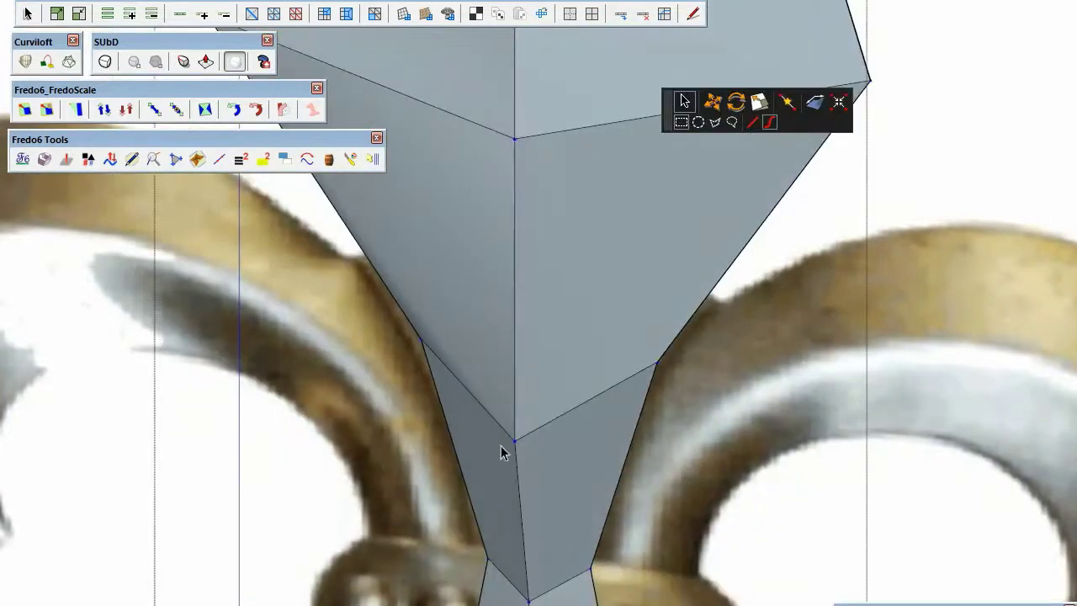
{"action": "scroll", "coordinate": [503, 449], "scroll_direction": "down", "scroll_amount": 3}
{"action": "scroll", "coordinate": [553, 360], "scroll_direction": "down", "scroll_amount": 5}
{"action": "middle_click_drag", "start_coordinate": [653, 497], "coordinate": [690, 471]}
{"action": "scroll", "coordinate": [606, 406], "scroll_direction": "up", "scroll_amount": 3}
{"action": "scroll", "coordinate": [606, 406], "scroll_direction": "down", "scroll_amount": 4}
{"action": "scroll", "coordinate": [512, 427], "scroll_direction": "up", "scroll_amount": 5}
{"action": "scroll", "coordinate": [656, 522], "scroll_direction": "down", "scroll_amount": 2}
{"action": "scroll", "coordinate": [605, 507], "scroll_direction": "up", "scroll_amount": 3}
{"action": "scroll", "coordinate": [571, 420], "scroll_direction": "down", "scroll_amount": 2}
{"action": "middle_click_drag", "start_coordinate": [572, 419], "coordinate": [584, 458]}
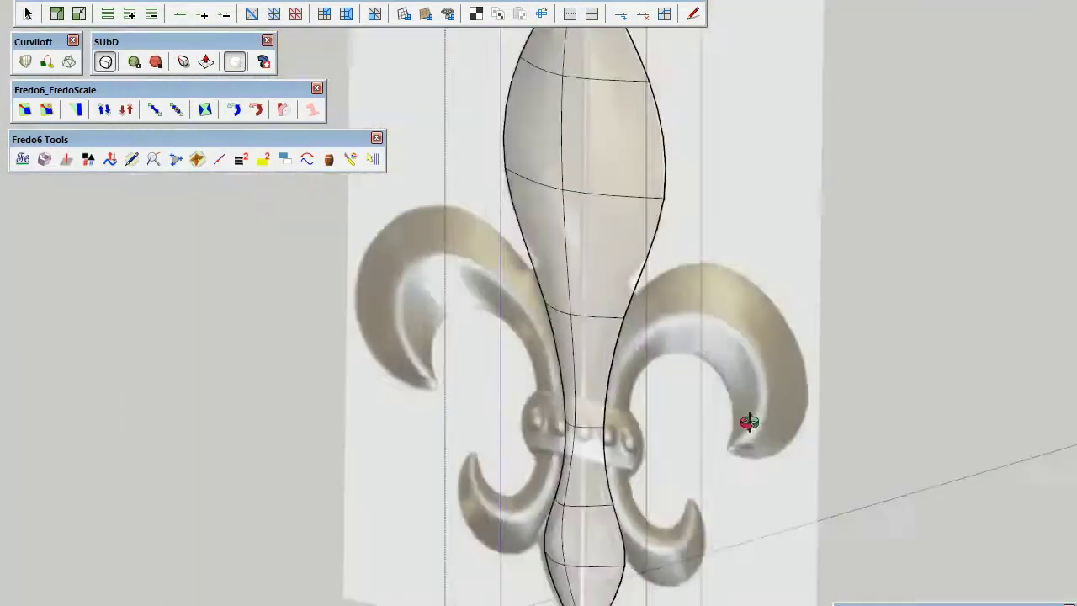
{"action": "scroll", "coordinate": [629, 578], "scroll_direction": "up", "scroll_amount": 3}
{"action": "scroll", "coordinate": [620, 589], "scroll_direction": "down", "scroll_amount": 3}
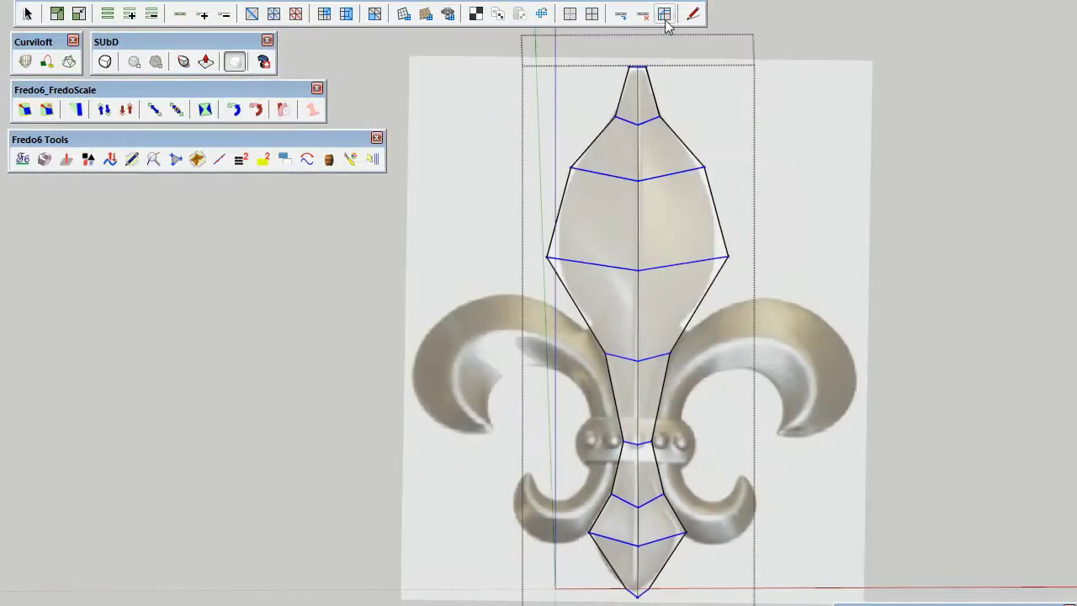
- Insert 2 extra edge loops into the petal cage, then orbit and zoom out to check it
{"action": "left_click", "coordinate": [665, 18]}
{"action": "type", "text": "2"}
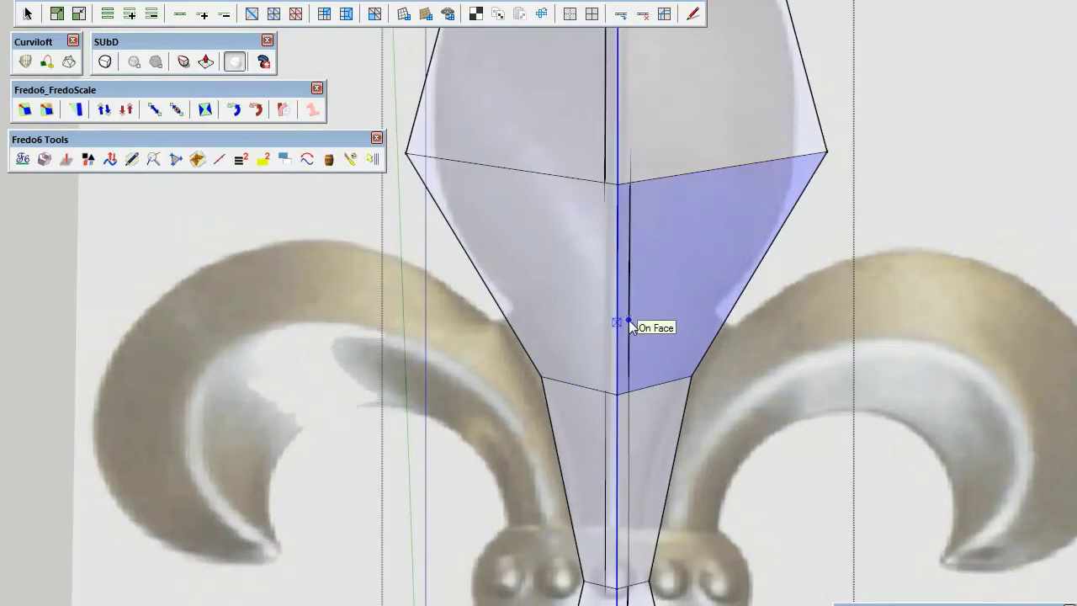
{"action": "mouse_move", "coordinate": [628, 320]}
{"action": "middle_mouse_down", "text": "shift"}
{"action": "mouse_move", "coordinate": [598, 413]}
{"action": "mouse_move", "coordinate": [414, 521]}
{"action": "middle_mouse_up", "text": "shift"}
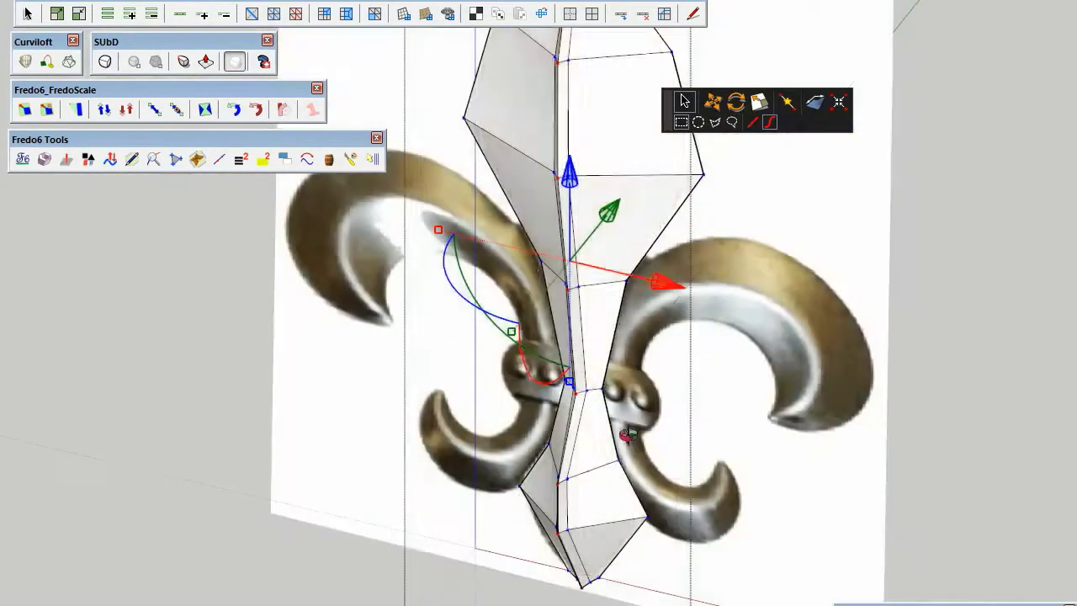
{"action": "scroll", "coordinate": [582, 439], "scroll_direction": "down", "scroll_amount": 3}
{"action": "scroll", "coordinate": [600, 488], "scroll_direction": "down", "scroll_amount": 2}
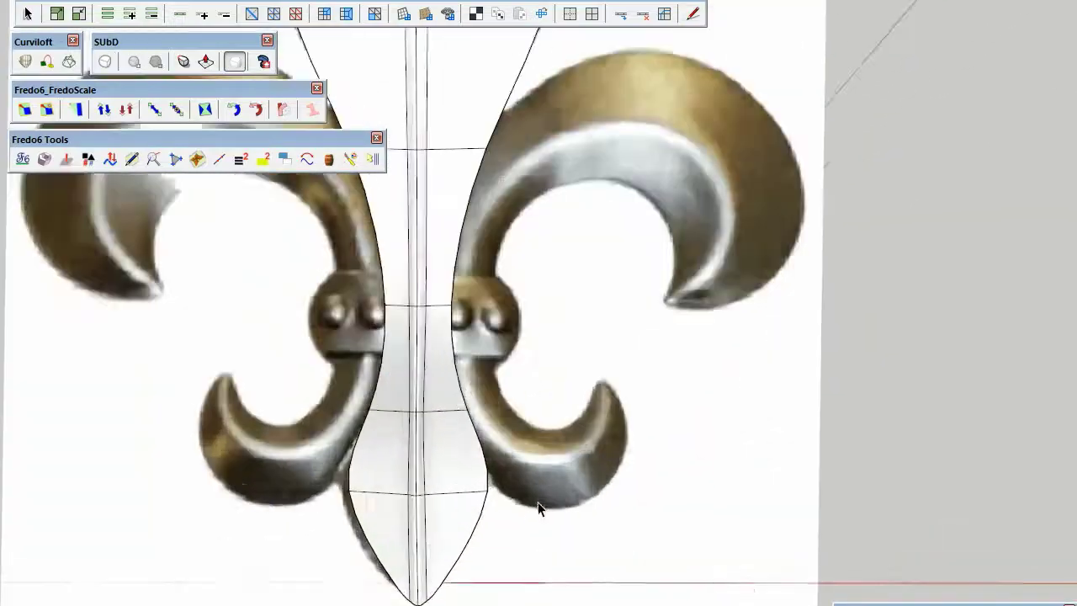
- Select the smoothed central petal and trace outline points along the top of the right curl
{"action": "left_click", "coordinate": [539, 508]}
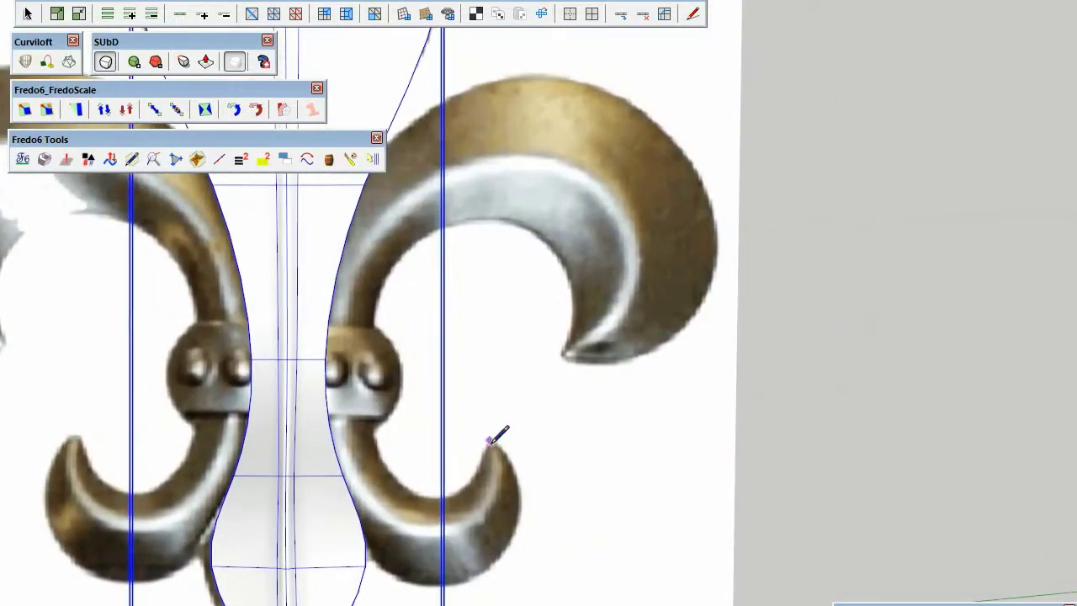
{"action": "scroll", "coordinate": [491, 449], "scroll_direction": "up", "scroll_amount": 3}
{"action": "left_click", "coordinate": [572, 471]}
{"action": "left_click", "coordinate": [482, 157]}
{"action": "left_click", "coordinate": [568, 110]}
{"action": "left_click", "coordinate": [667, 125]}
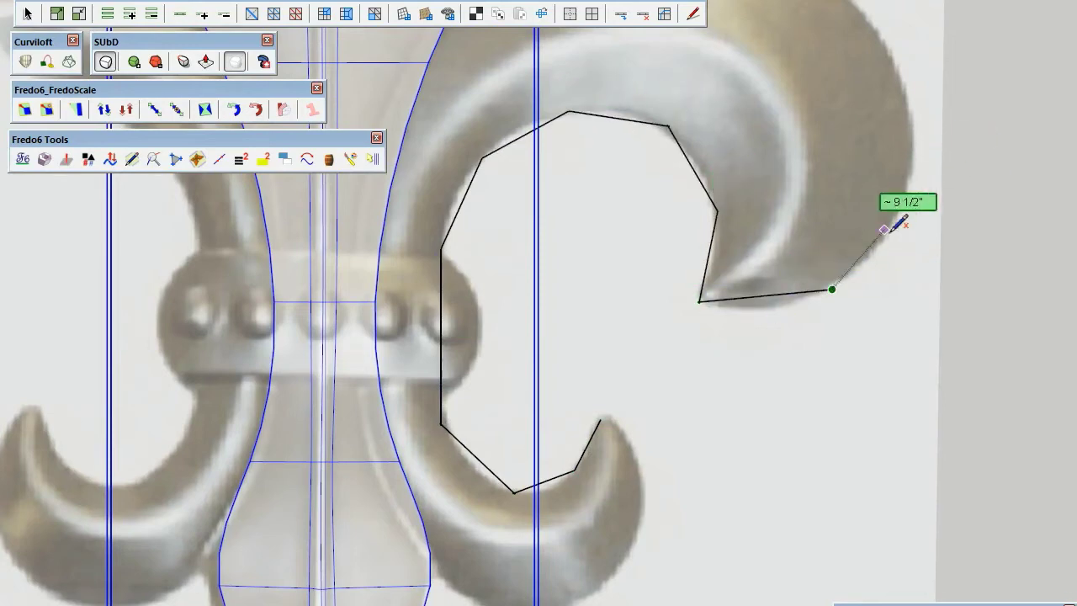
- Continue the outline through the horn tip and down the right lobe, closing it at the lower horn
{"action": "left_click", "coordinate": [884, 227]}
{"action": "scroll", "coordinate": [913, 210], "scroll_direction": "down", "scroll_amount": 2}
{"action": "left_click", "coordinate": [912, 154]}
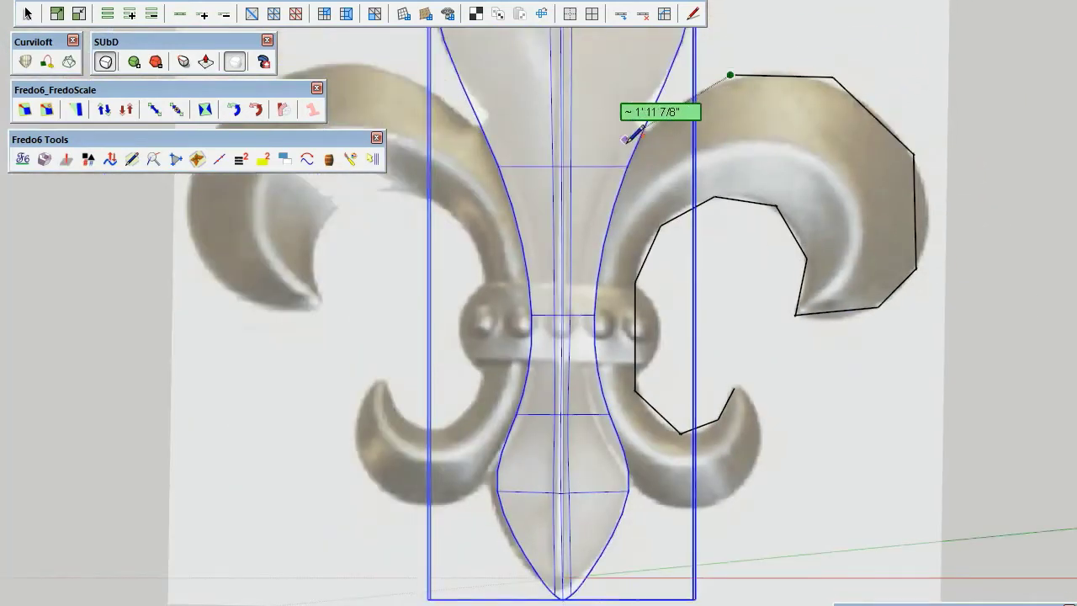
{"action": "scroll", "coordinate": [614, 193], "scroll_direction": "up", "scroll_amount": 2}
{"action": "left_click", "coordinate": [551, 301]}
{"action": "middle_click_drag", "start_coordinate": [553, 295], "coordinate": [469, 26], "text": "shift"}
{"action": "left_click", "coordinate": [492, 240]}
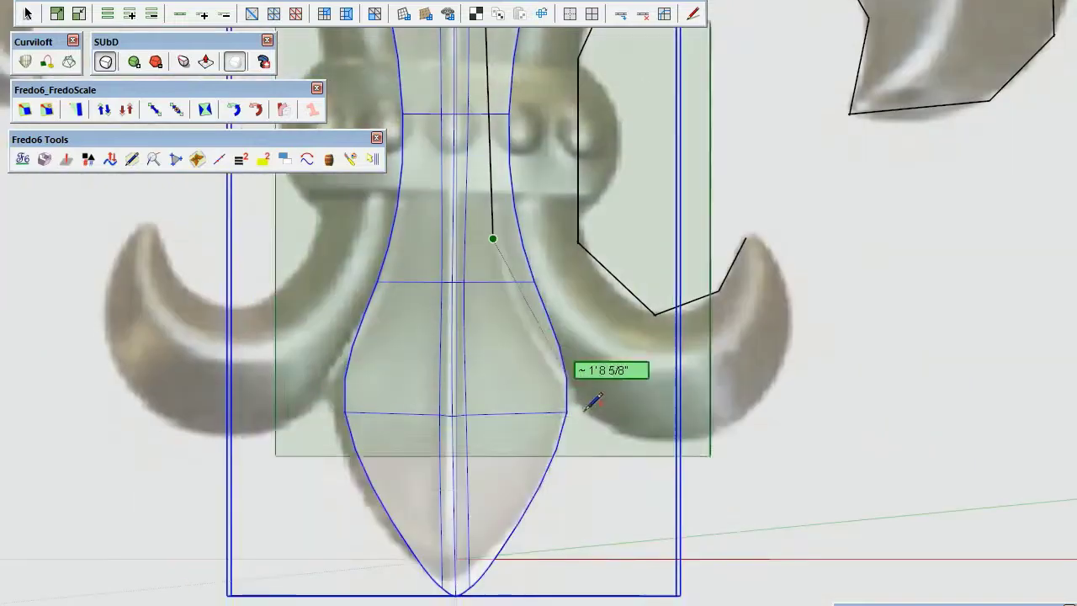
{"action": "left_click", "coordinate": [608, 428]}
{"action": "left_click", "coordinate": [740, 417]}
{"action": "left_click", "coordinate": [798, 291]}
{"action": "mouse_move", "coordinate": [769, 305]}
{"action": "middle_mouse_down"}
{"action": "mouse_move", "coordinate": [645, 360]}
{"action": "mouse_move", "coordinate": [266, 467]}
{"action": "mouse_move", "coordinate": [466, 570]}
{"action": "middle_mouse_up"}
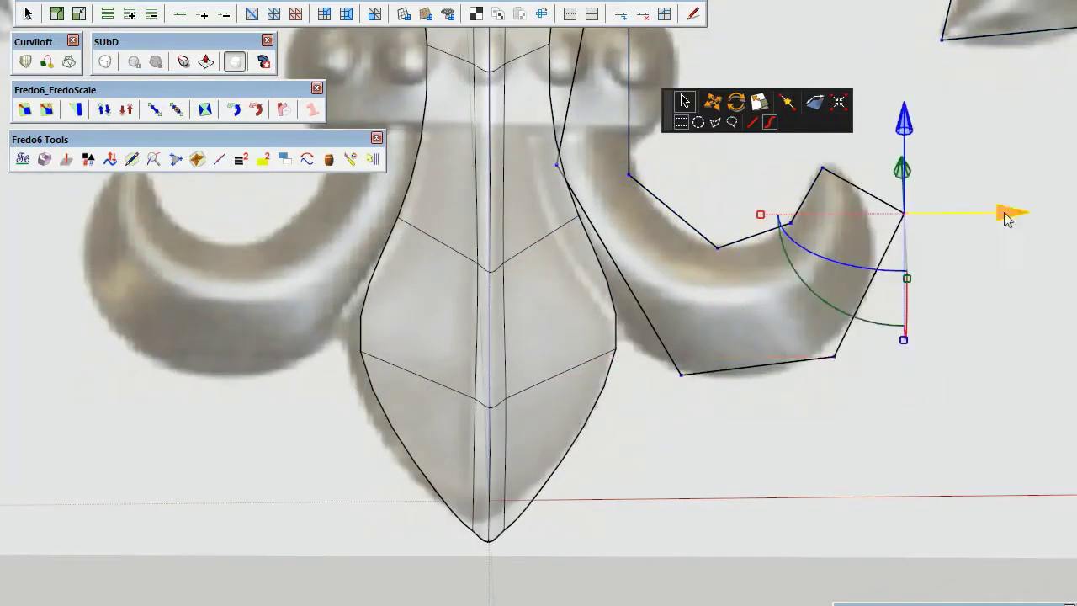
- Rotate the traced right-petal outline into position so it forms a flat C-shaped face
{"action": "middle_click_drag", "start_coordinate": [859, 244], "coordinate": [892, 303], "text": "shift"}
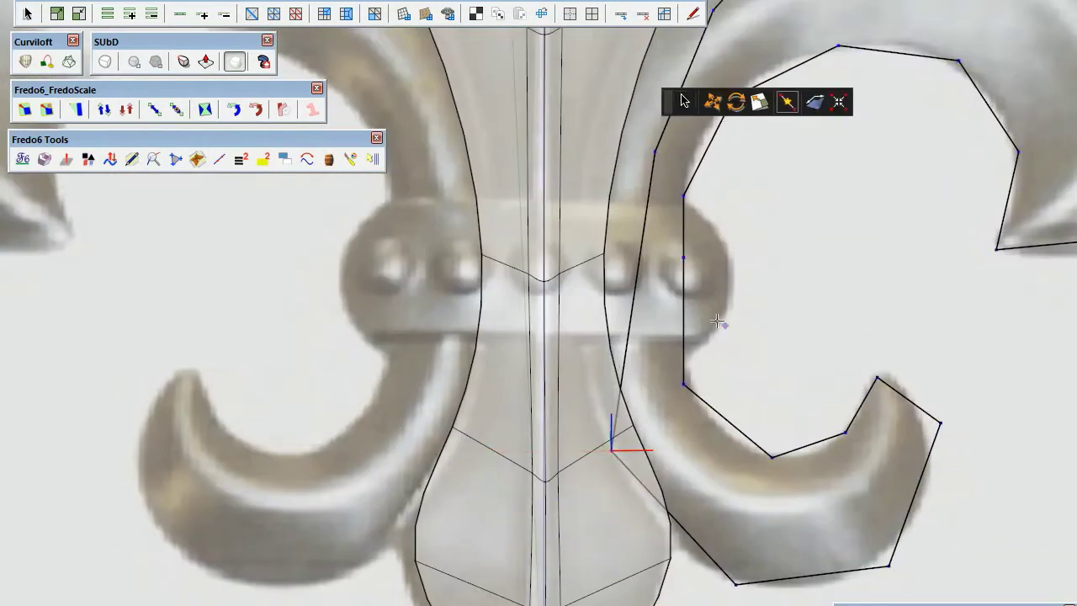
{"action": "middle_click_drag", "start_coordinate": [695, 279], "coordinate": [781, 434], "text": "shift"}
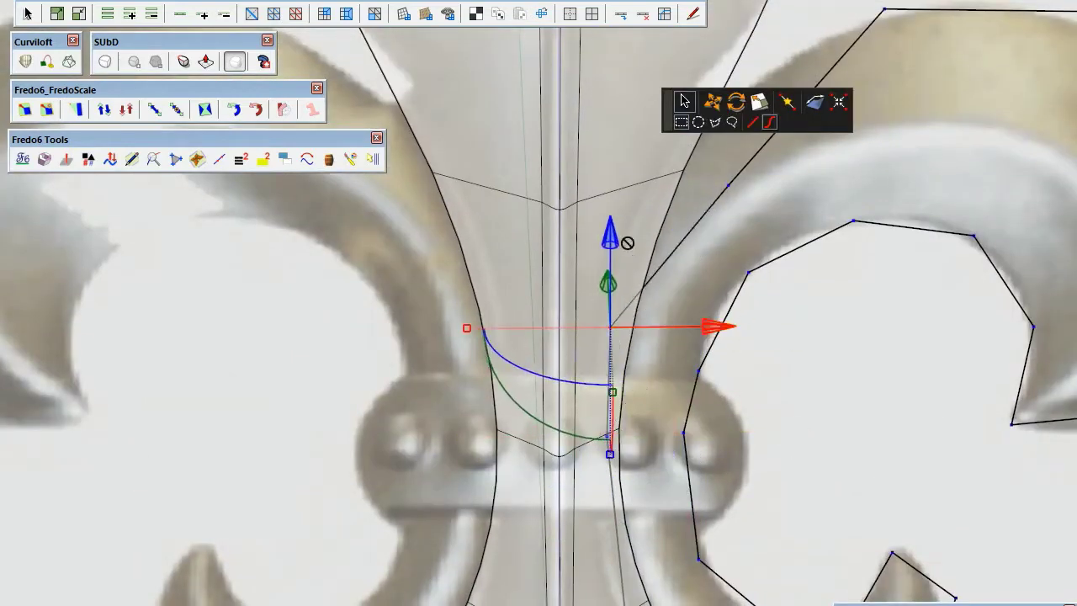
{"action": "middle_click_drag", "start_coordinate": [647, 243], "coordinate": [758, 284]}
{"action": "middle_click_drag", "start_coordinate": [637, 165], "coordinate": [892, 418]}
{"action": "scroll", "coordinate": [872, 281], "scroll_direction": "down", "scroll_amount": 3}
{"action": "scroll", "coordinate": [799, 352], "scroll_direction": "up", "scroll_amount": 3}
{"action": "key", "text": "space"}
{"action": "mouse_move", "coordinate": [757, 474]}
{"action": "middle_mouse_down"}
{"action": "mouse_move", "coordinate": [620, 480]}
{"action": "mouse_move", "coordinate": [853, 211]}
{"action": "mouse_move", "coordinate": [871, 276]}
{"action": "middle_mouse_up"}
{"action": "key", "text": "r"}
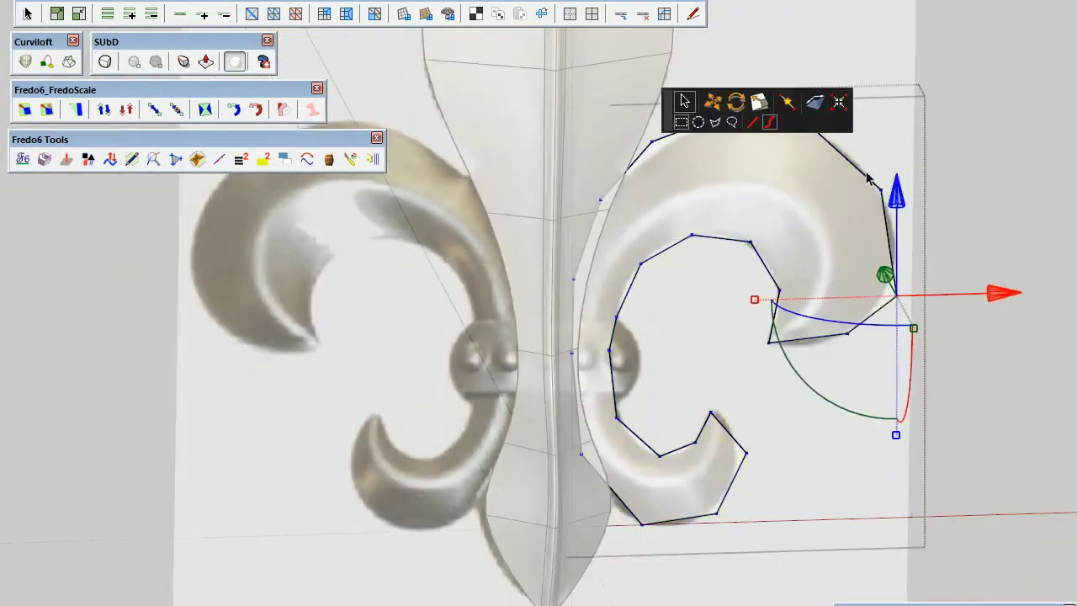
{"action": "left_click", "coordinate": [991, 193]}
{"action": "scroll", "coordinate": [796, 482], "scroll_direction": "up", "scroll_amount": 3}
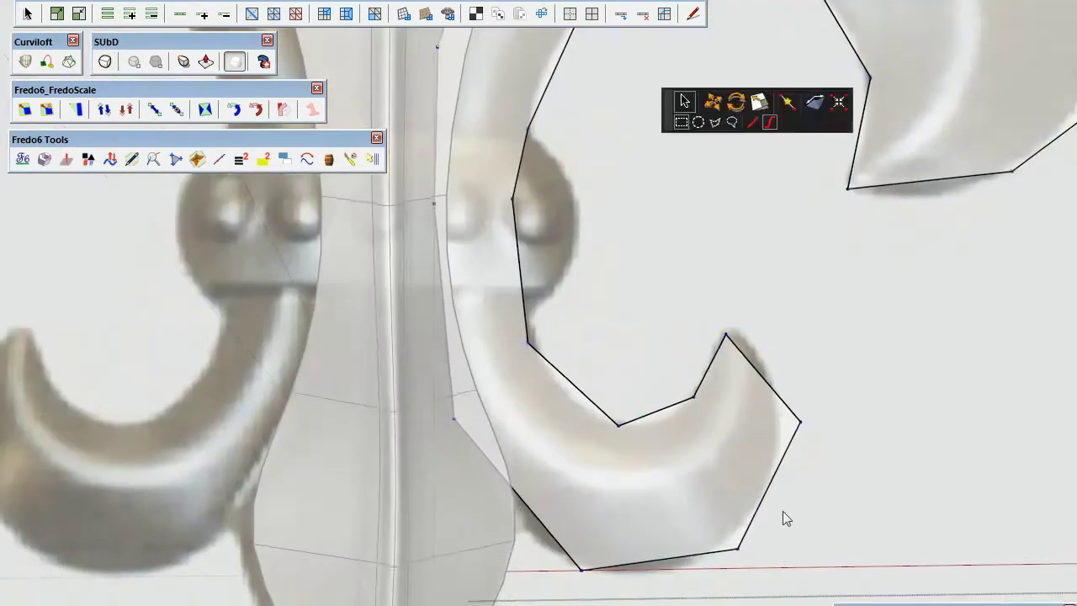
{"action": "scroll", "coordinate": [781, 514], "scroll_direction": "down", "scroll_amount": 2}
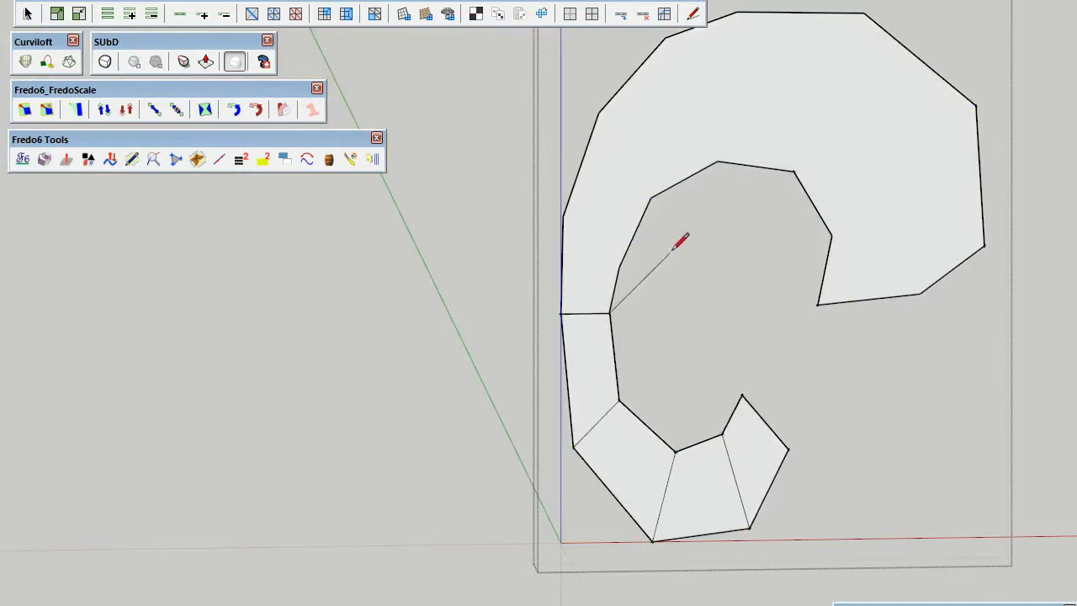
- Split the C-shaped wing face into segments with cross edges starting from its inner corner
{"action": "scroll", "coordinate": [680, 242], "scroll_direction": "up", "scroll_amount": 3}
{"action": "scroll", "coordinate": [594, 365], "scroll_direction": "down", "scroll_amount": 3}
{"action": "left_click", "coordinate": [548, 260]}
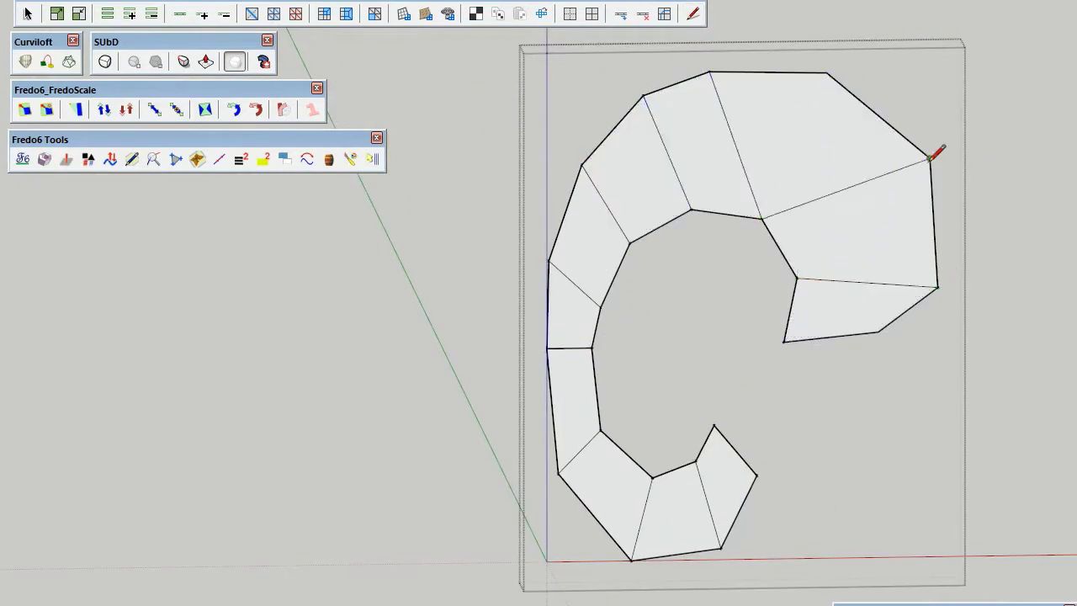
{"action": "scroll", "coordinate": [702, 242], "scroll_direction": "up", "scroll_amount": 3}
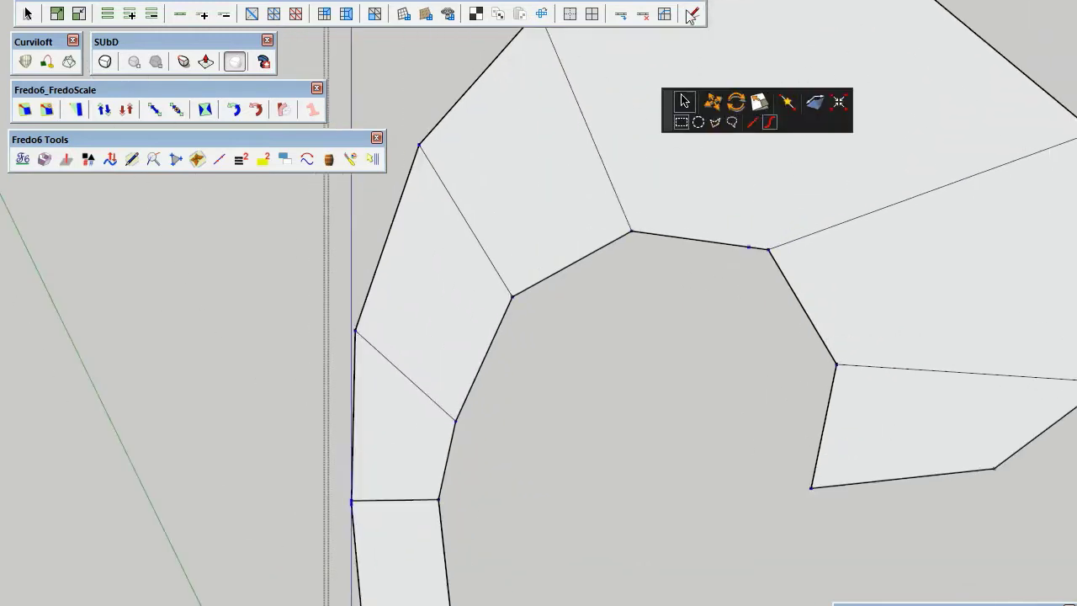
{"action": "left_click", "coordinate": [689, 15]}
{"action": "scroll", "coordinate": [878, 288], "scroll_direction": "down", "scroll_amount": 2}
{"action": "scroll", "coordinate": [882, 272], "scroll_direction": "down", "scroll_amount": 2}
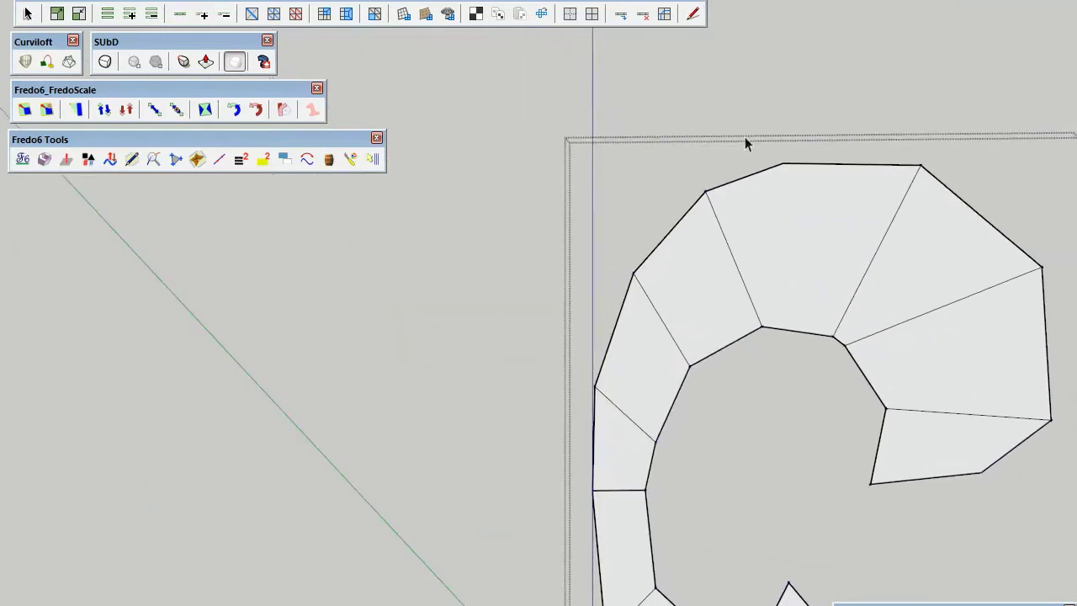
{"action": "scroll", "coordinate": [856, 330], "scroll_direction": "down", "scroll_amount": 3}
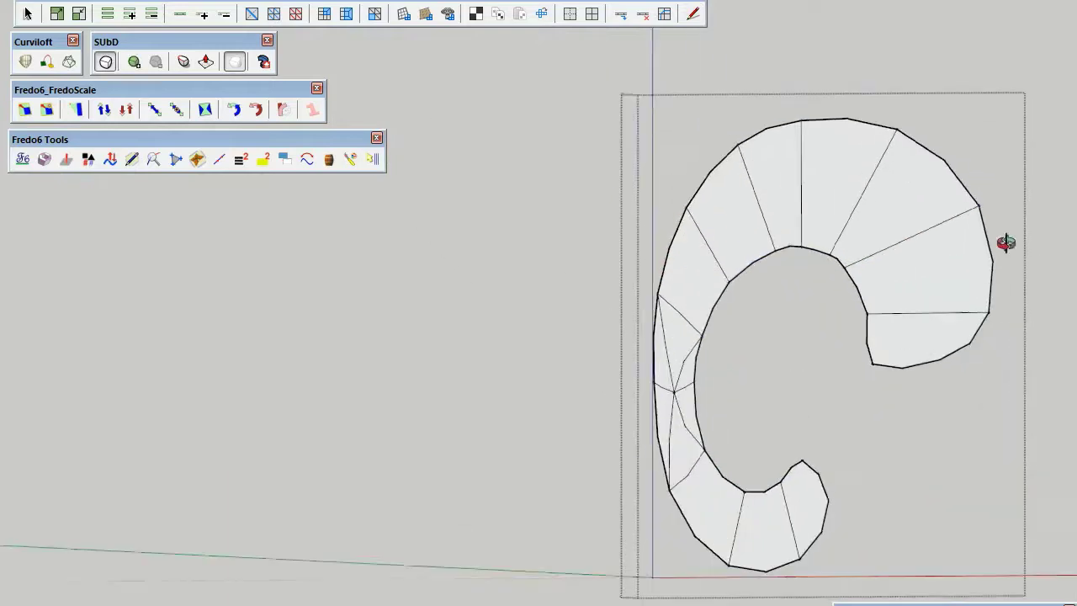
{"action": "scroll", "coordinate": [672, 391], "scroll_direction": "up", "scroll_amount": 5}
{"action": "scroll", "coordinate": [640, 418], "scroll_direction": "down", "scroll_amount": 3}
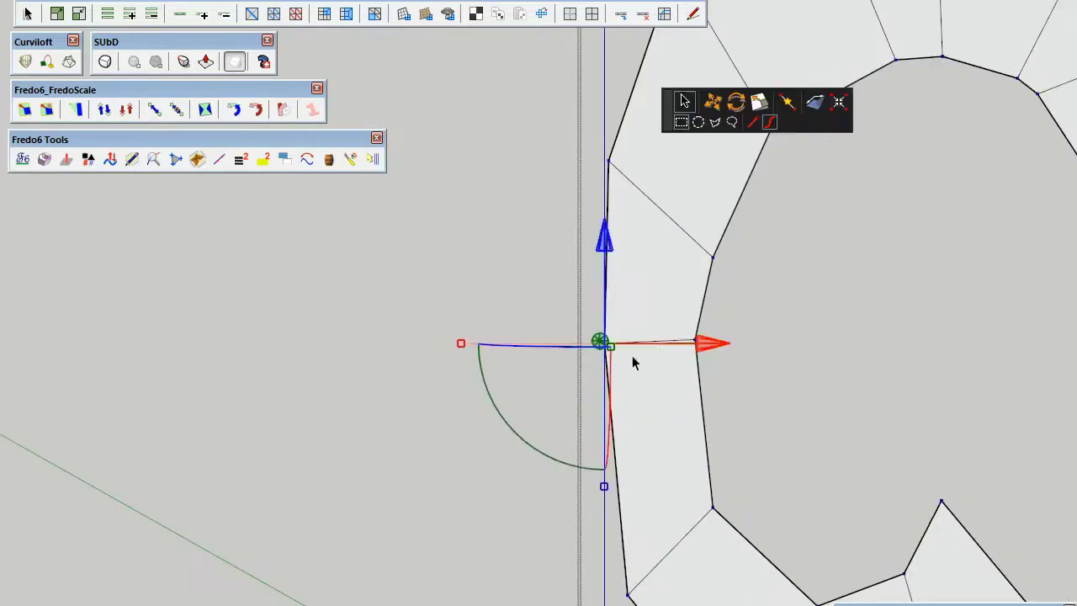
- Drag the curl's inner-corner vertex down and to the left to match the reference
{"action": "scroll", "coordinate": [632, 358], "scroll_direction": "up", "scroll_amount": 2}
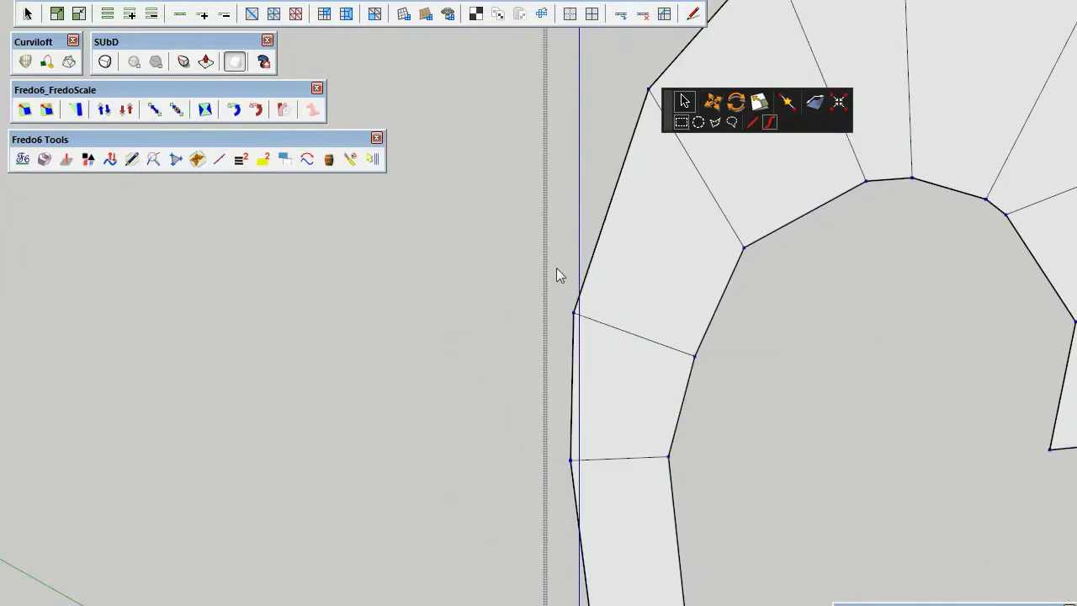
{"action": "scroll", "coordinate": [627, 341], "scroll_direction": "down", "scroll_amount": 2}
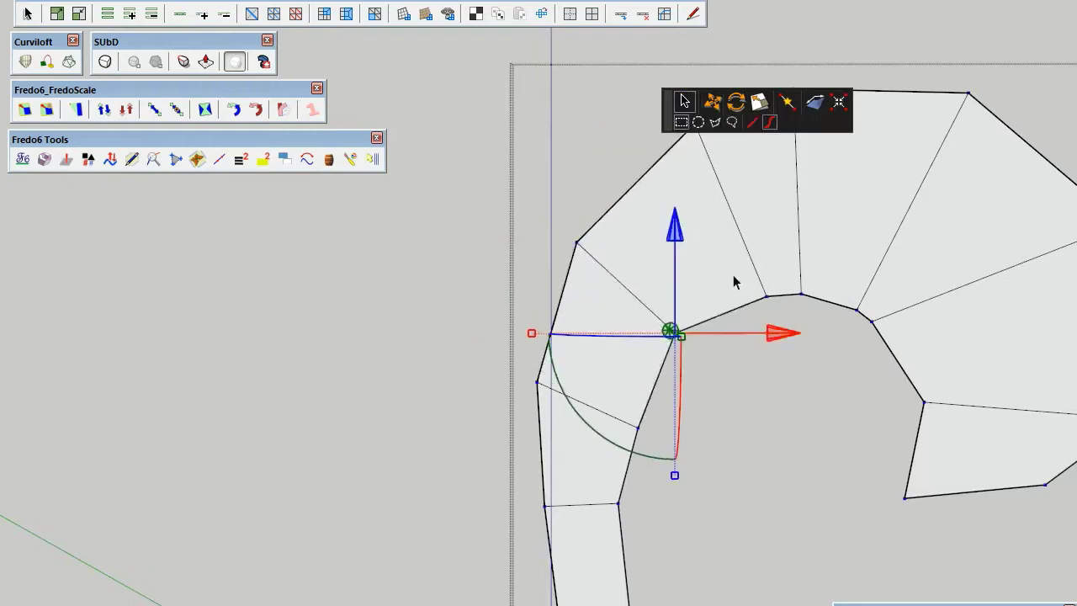
{"action": "scroll", "coordinate": [653, 112], "scroll_direction": "down", "scroll_amount": 2}
{"action": "scroll", "coordinate": [838, 432], "scroll_direction": "up", "scroll_amount": 1}
{"action": "scroll", "coordinate": [833, 426], "scroll_direction": "up", "scroll_amount": 3}
{"action": "scroll", "coordinate": [849, 410], "scroll_direction": "up", "scroll_amount": 2}
{"action": "left_click_drag", "start_coordinate": [756, 330], "coordinate": [760, 436]}
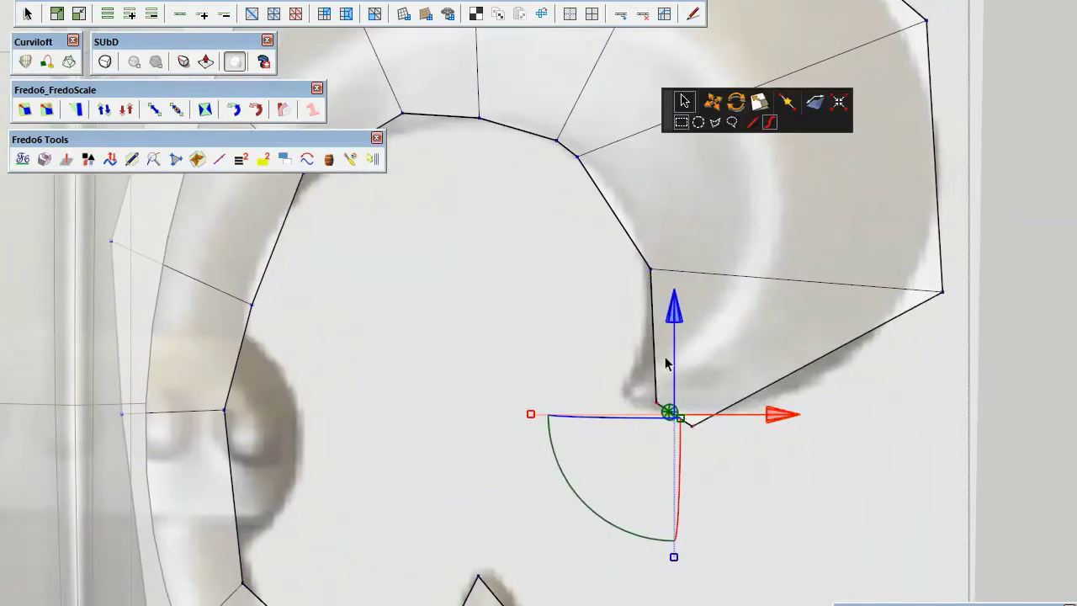
{"action": "left_click_drag", "start_coordinate": [778, 423], "coordinate": [675, 478]}
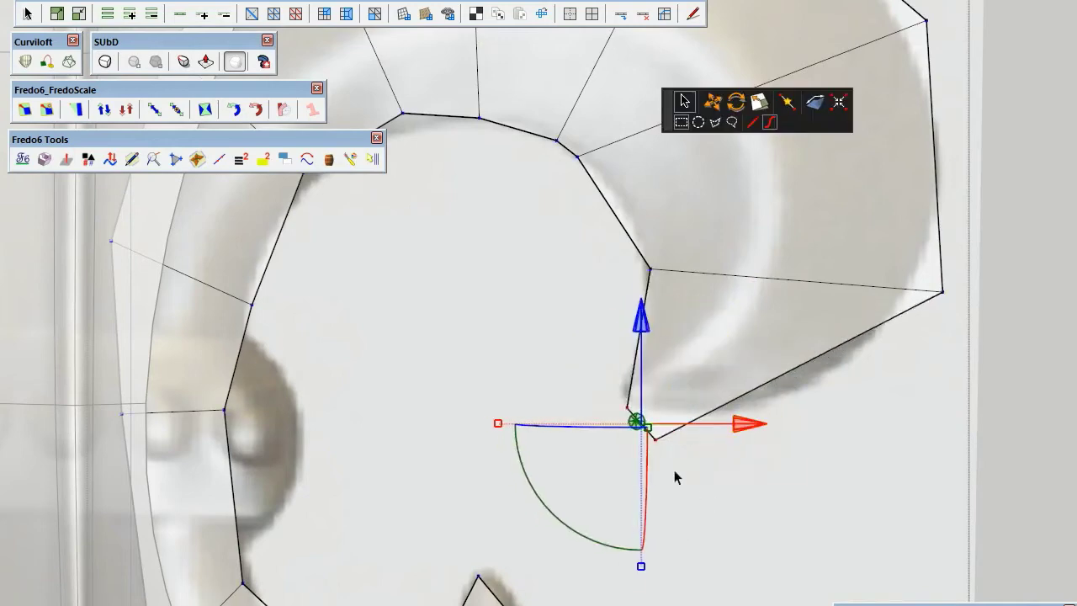
{"action": "scroll", "coordinate": [660, 437], "scroll_direction": "down", "scroll_amount": 2}
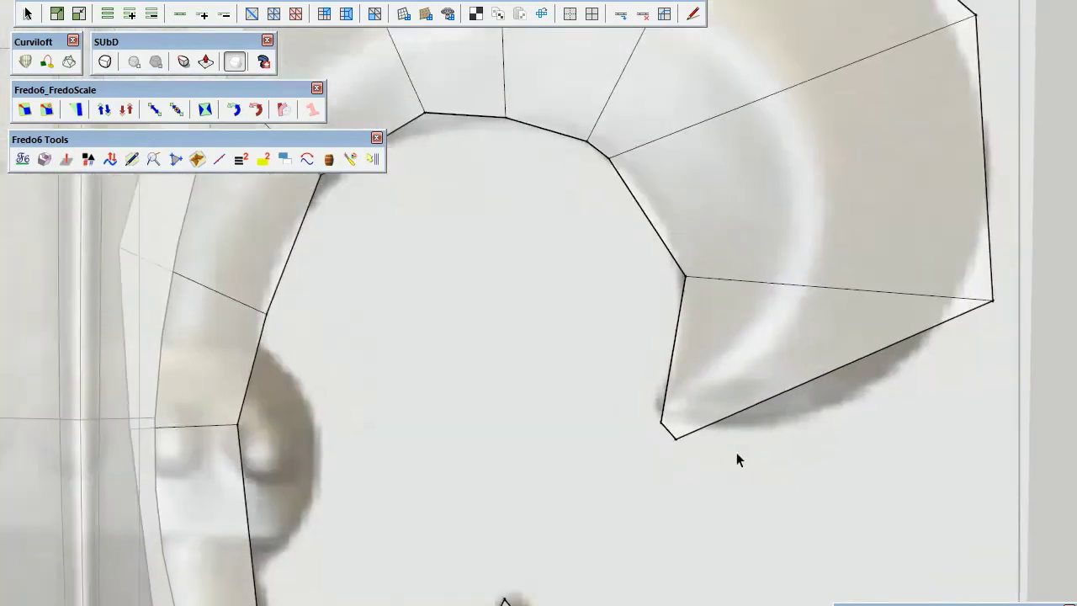
{"action": "scroll", "coordinate": [740, 438], "scroll_direction": "down", "scroll_amount": 1}
{"action": "left_click", "coordinate": [747, 353]}
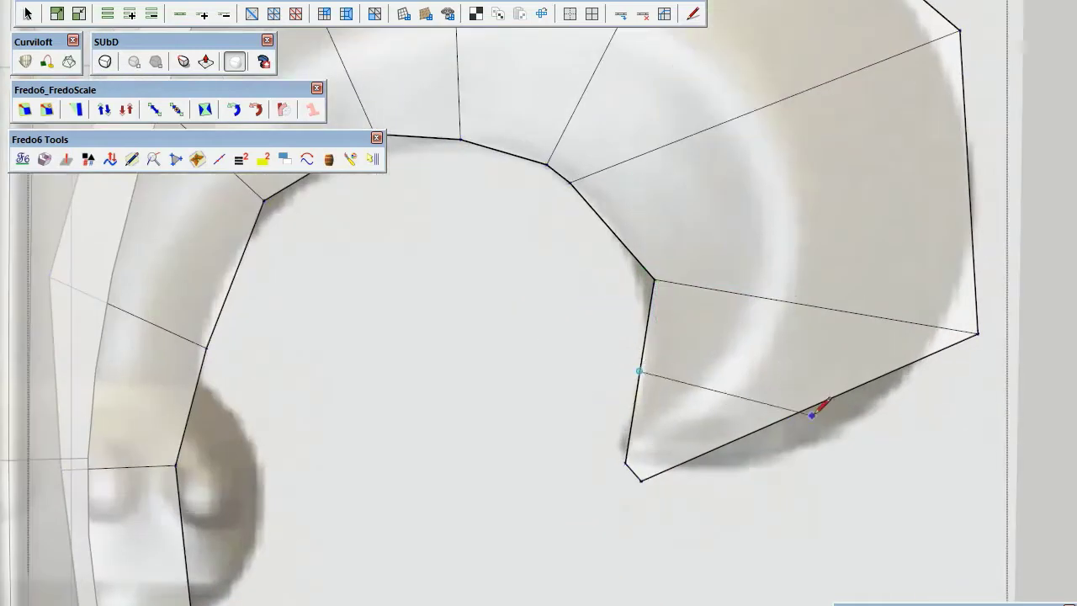
- Pull the lower hook's tip vertex up and left to follow the reference curl
{"action": "middle_click_drag", "start_coordinate": [790, 355], "coordinate": [782, 386]}
{"action": "scroll", "coordinate": [782, 384], "scroll_direction": "up", "scroll_amount": 2}
{"action": "scroll", "coordinate": [769, 428], "scroll_direction": "down", "scroll_amount": 1}
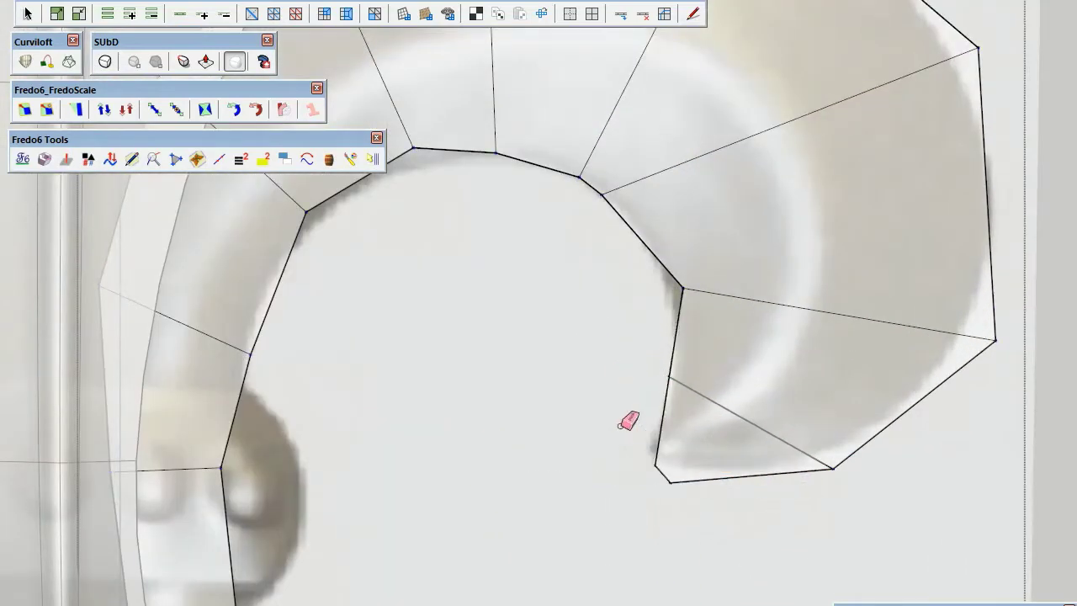
{"action": "left_click", "coordinate": [692, 14]}
{"action": "mouse_move", "coordinate": [692, 281]}
{"action": "middle_mouse_down"}
{"action": "mouse_move", "coordinate": [761, 362]}
{"action": "mouse_move", "coordinate": [530, 372]}
{"action": "mouse_move", "coordinate": [470, 452]}
{"action": "middle_mouse_up"}
{"action": "scroll", "coordinate": [762, 361], "scroll_direction": "down", "scroll_amount": 1}
{"action": "scroll", "coordinate": [530, 373], "scroll_direction": "down", "scroll_amount": 3}
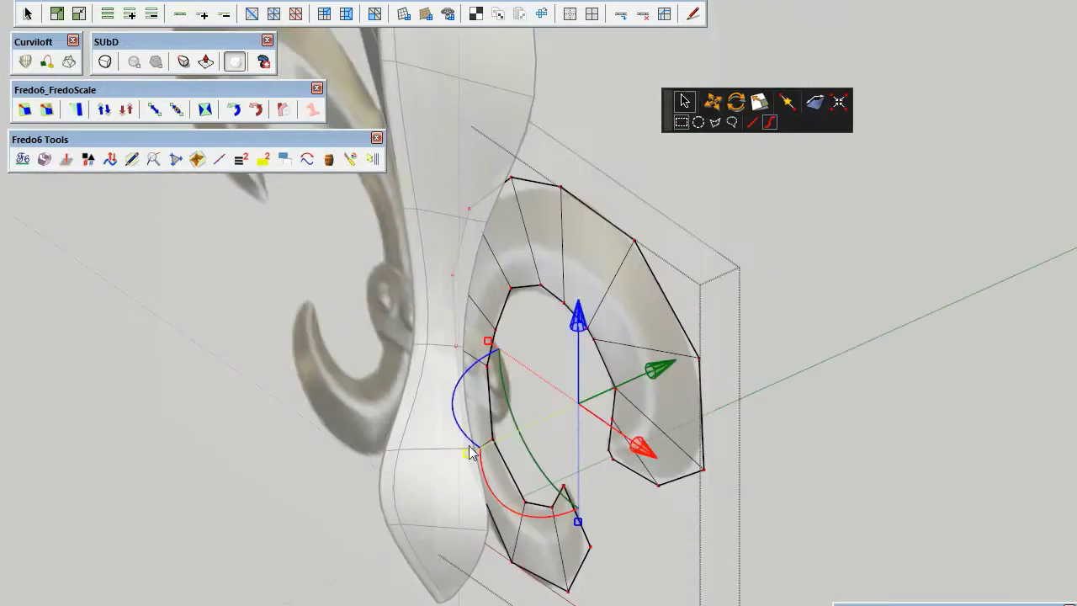
{"action": "middle_click_drag", "start_coordinate": [648, 476], "coordinate": [846, 394]}
{"action": "scroll", "coordinate": [846, 394], "scroll_direction": "up", "scroll_amount": 1}
{"action": "scroll", "coordinate": [622, 503], "scroll_direction": "up", "scroll_amount": 3}
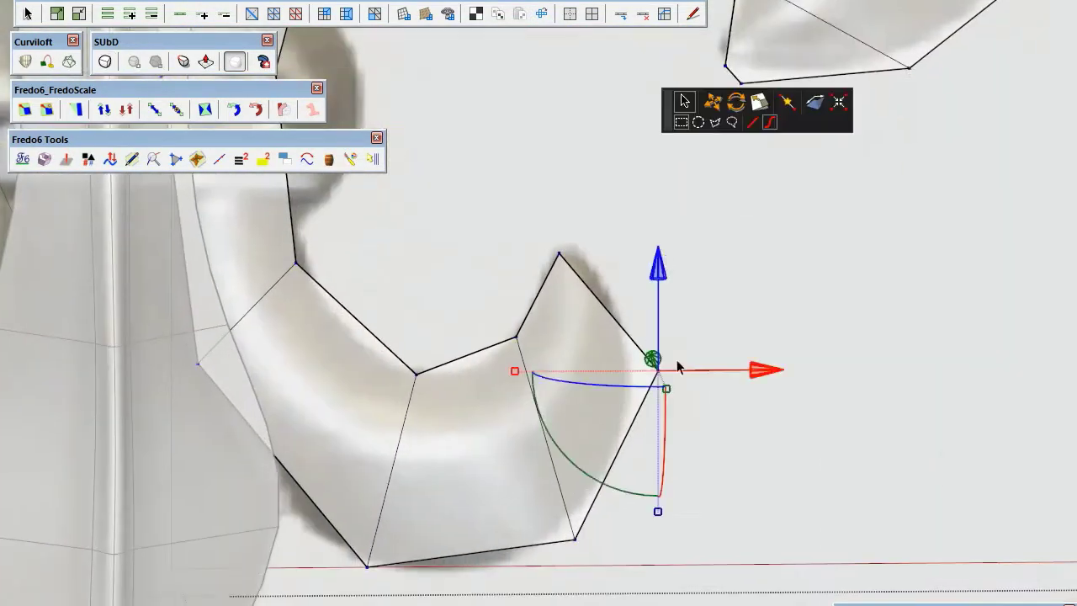
{"action": "left_click_drag", "start_coordinate": [624, 221], "coordinate": [595, 181]}
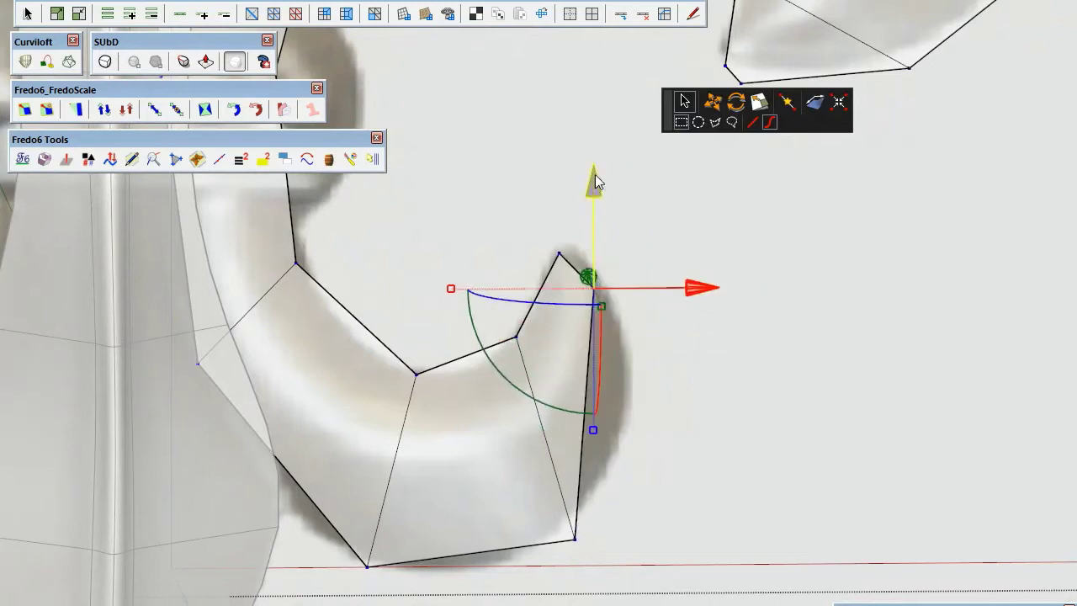
{"action": "left_click", "coordinate": [431, 581]}
{"action": "key", "text": "space"}
- Box-select the vertices around the hook's base and select the face at the hook tip
{"action": "middle_click_drag", "start_coordinate": [440, 524], "coordinate": [325, 341]}
{"action": "double_click", "coordinate": [324, 345]}
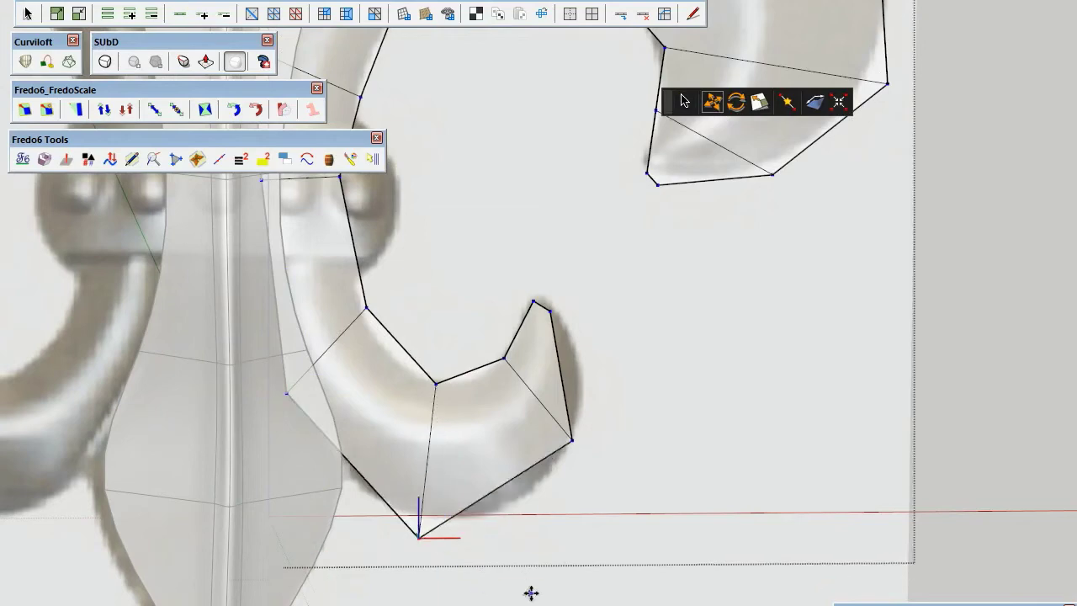
{"action": "left_click_drag", "start_coordinate": [475, 467], "coordinate": [511, 503]}
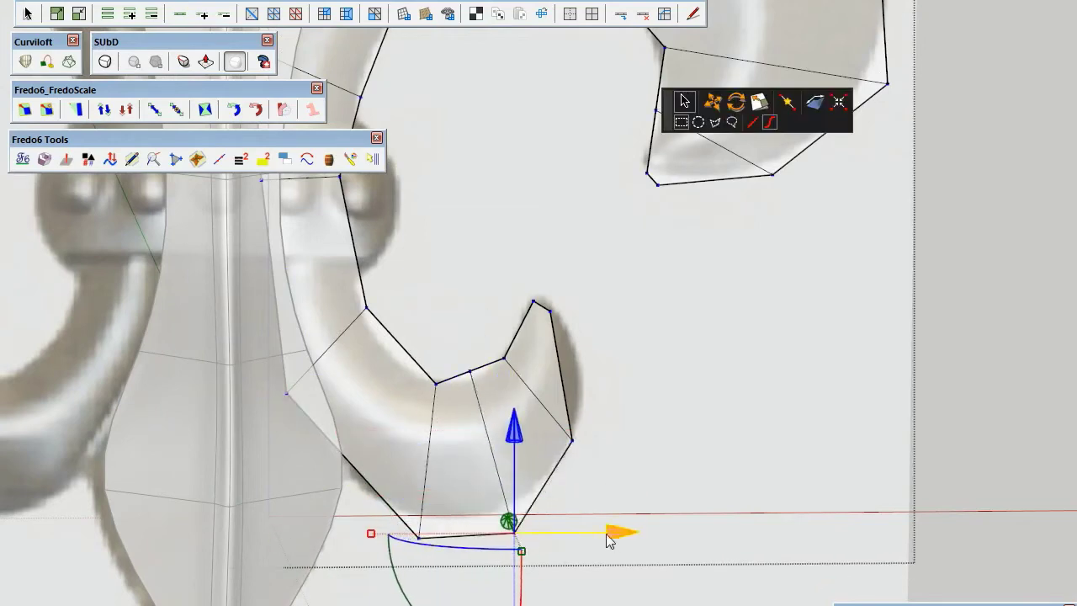
{"action": "key", "text": "space"}
{"action": "left_click", "coordinate": [548, 370]}
{"action": "scroll", "coordinate": [560, 331], "scroll_direction": "up", "scroll_amount": 2}
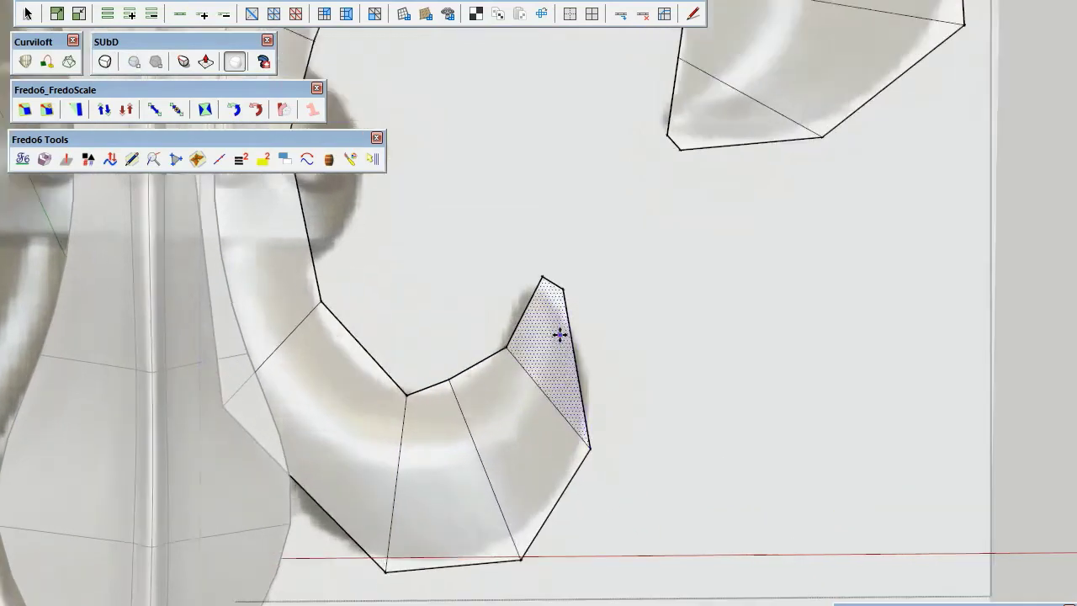
{"action": "double_click", "coordinate": [561, 350]}
{"action": "scroll", "coordinate": [711, 457], "scroll_direction": "down", "scroll_amount": 4}
{"action": "scroll", "coordinate": [711, 365], "scroll_direction": "down", "scroll_amount": 2}
{"action": "scroll", "coordinate": [474, 346], "scroll_direction": "up", "scroll_amount": 5}
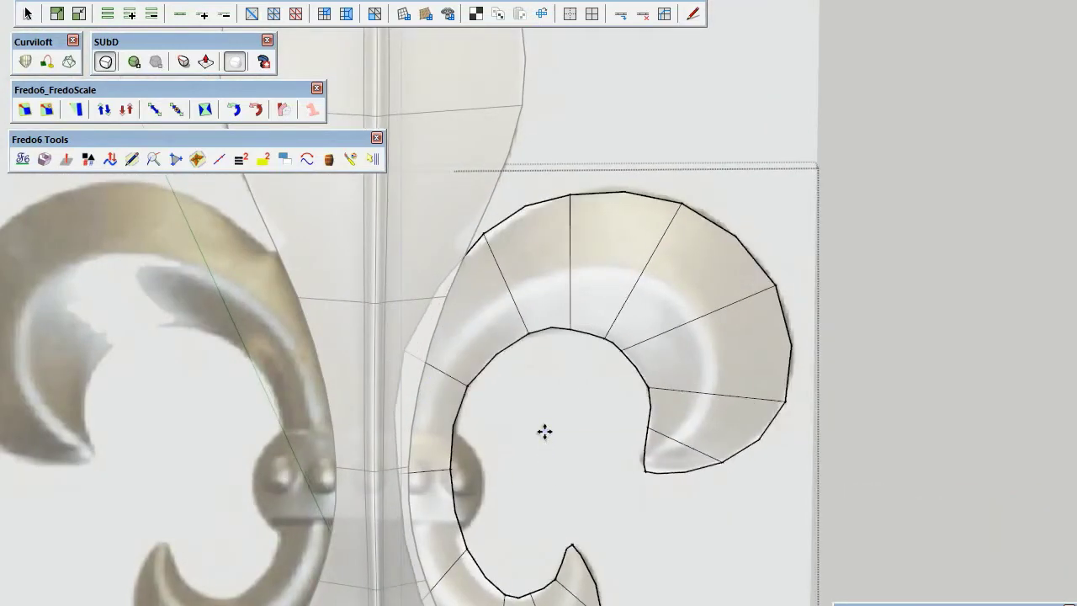
{"action": "scroll", "coordinate": [465, 442], "scroll_direction": "up", "scroll_amount": 2}
- Re-enter vertex editing on the curl tip and orbit around it to inspect the reshaped cage
{"action": "double_click", "coordinate": [465, 442]}
{"action": "scroll", "coordinate": [504, 396], "scroll_direction": "down", "scroll_amount": 3}
{"action": "double_click", "coordinate": [512, 458]}
{"action": "scroll", "coordinate": [538, 475], "scroll_direction": "up", "scroll_amount": 2}
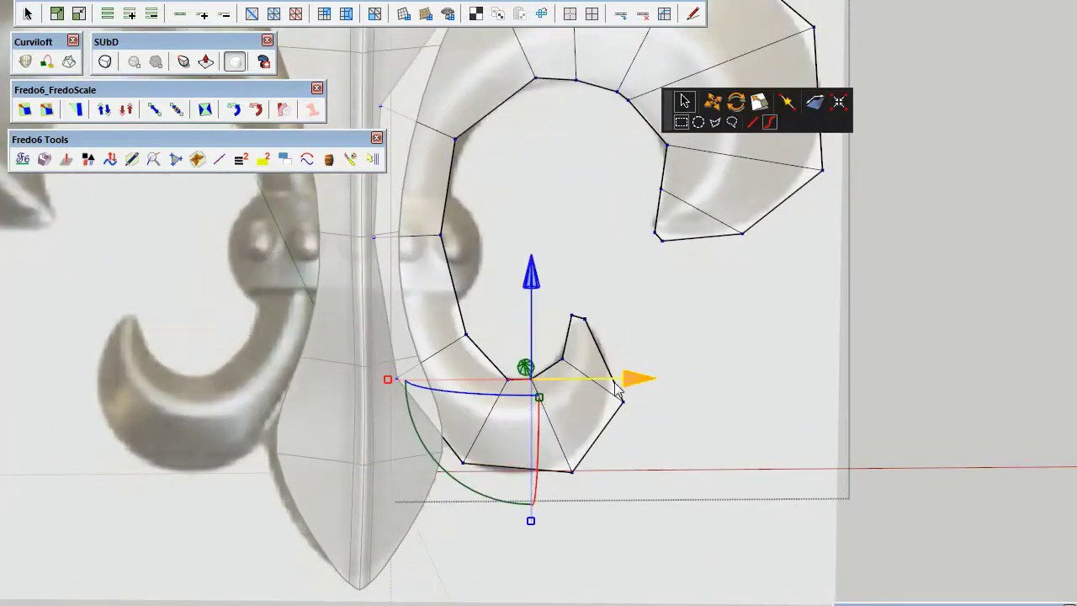
{"action": "scroll", "coordinate": [588, 404], "scroll_direction": "down", "scroll_amount": 3}
{"action": "scroll", "coordinate": [569, 396], "scroll_direction": "up", "scroll_amount": 3}
{"action": "scroll", "coordinate": [563, 272], "scroll_direction": "up", "scroll_amount": 2}
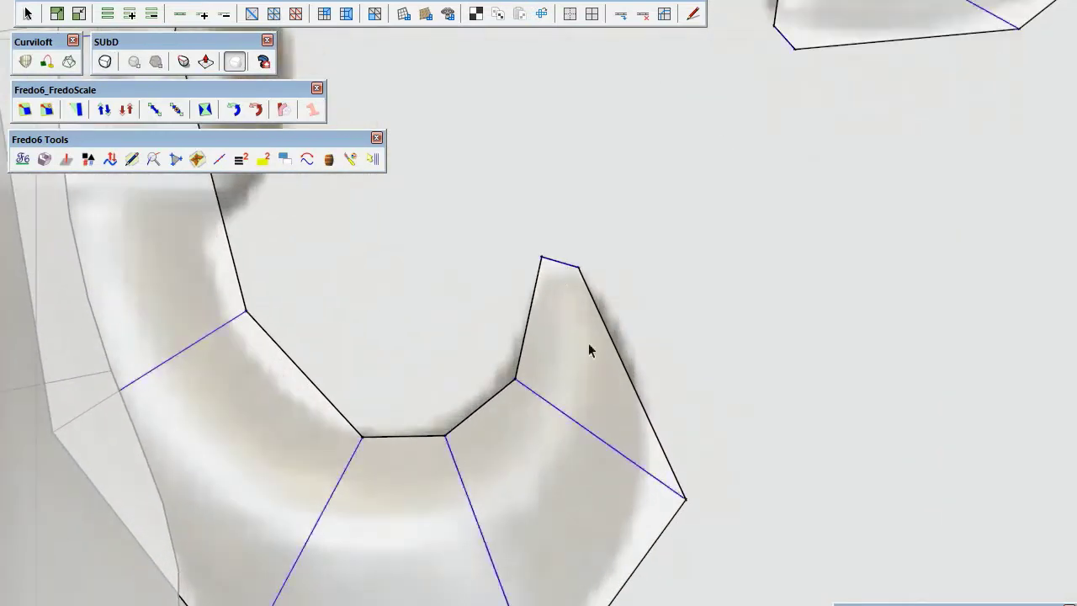
{"action": "scroll", "coordinate": [563, 272], "scroll_direction": "down", "scroll_amount": 4}
{"action": "double_click", "coordinate": [601, 352]}
{"action": "mouse_move", "coordinate": [435, 488]}
{"action": "middle_mouse_down"}
{"action": "mouse_move", "coordinate": [602, 351]}
{"action": "mouse_move", "coordinate": [1015, 423]}
{"action": "middle_mouse_up"}
{"action": "scroll", "coordinate": [602, 351], "scroll_direction": "up", "scroll_amount": 2}
{"action": "scroll", "coordinate": [750, 366], "scroll_direction": "up", "scroll_amount": 4}
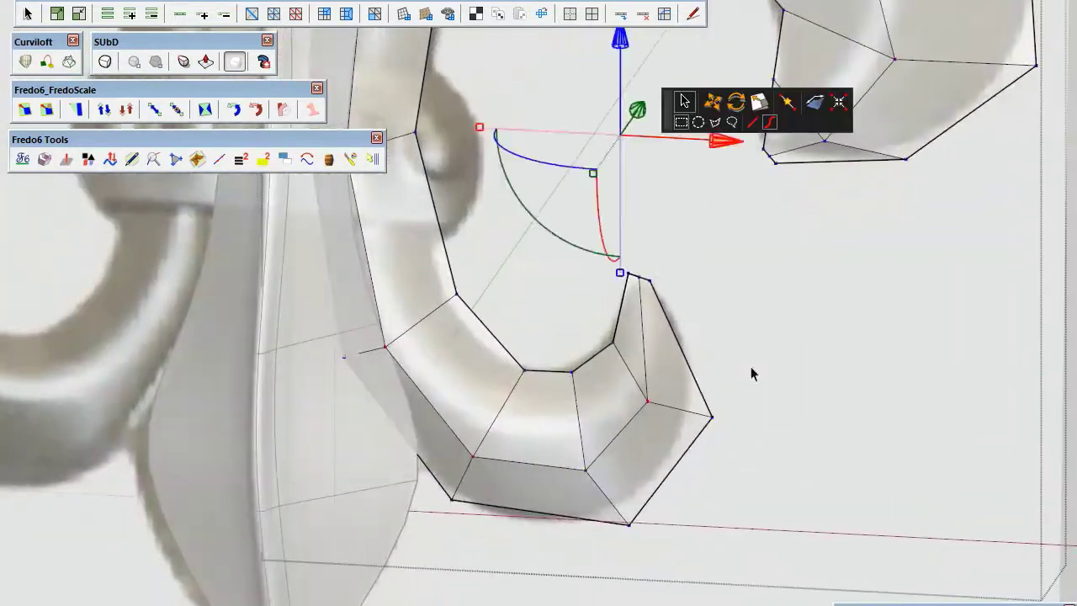
{"action": "scroll", "coordinate": [611, 446], "scroll_direction": "up", "scroll_amount": 3}
{"action": "scroll", "coordinate": [651, 426], "scroll_direction": "up", "scroll_amount": 2}
{"action": "scroll", "coordinate": [678, 338], "scroll_direction": "up", "scroll_amount": 2}
{"action": "scroll", "coordinate": [661, 345], "scroll_direction": "down", "scroll_amount": 5}
{"action": "scroll", "coordinate": [589, 473], "scroll_direction": "up", "scroll_amount": 6}
{"action": "scroll", "coordinate": [602, 356], "scroll_direction": "down", "scroll_amount": 5}
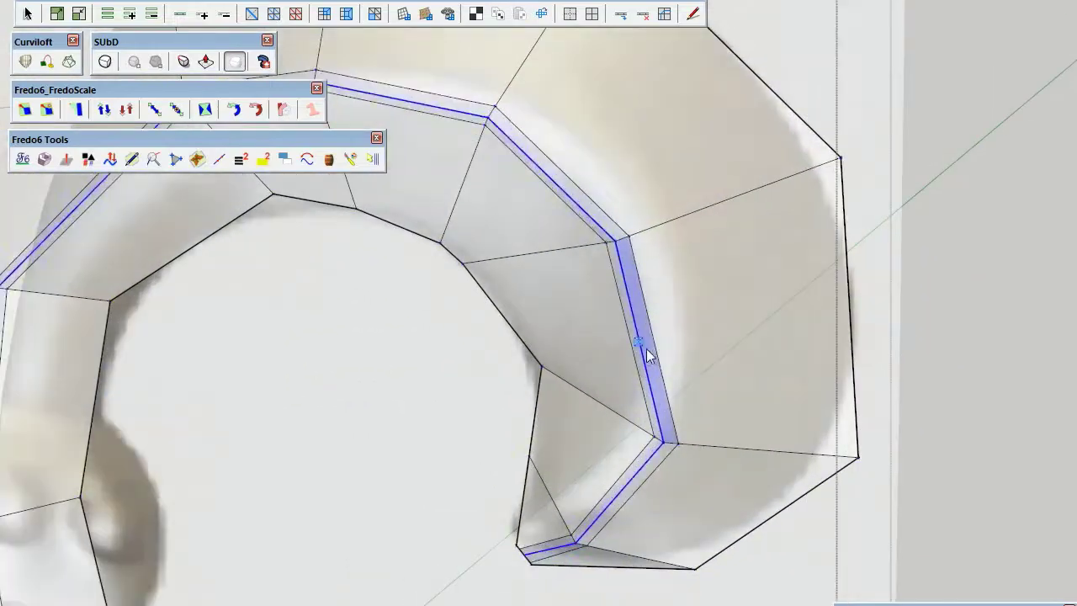
- Orbit and zoom around the smoothed fleur-de-lis, settling on a front view
{"action": "scroll", "coordinate": [656, 353], "scroll_direction": "down", "scroll_amount": 3}
{"action": "scroll", "coordinate": [449, 547], "scroll_direction": "up", "scroll_amount": 1}
{"action": "scroll", "coordinate": [700, 348], "scroll_direction": "down", "scroll_amount": 3}
{"action": "scroll", "coordinate": [468, 428], "scroll_direction": "down", "scroll_amount": 4}
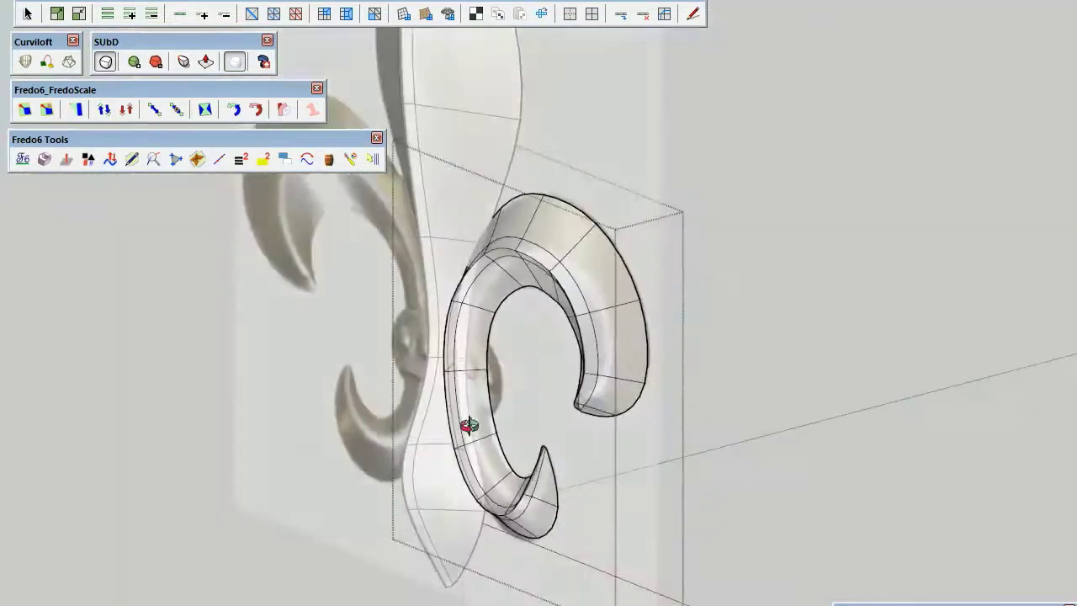
{"action": "scroll", "coordinate": [723, 358], "scroll_direction": "down", "scroll_amount": 3}
{"action": "mouse_move", "coordinate": [723, 357]}
{"action": "middle_mouse_down"}
{"action": "mouse_move", "coordinate": [614, 432]}
{"action": "mouse_move", "coordinate": [610, 404]}
{"action": "mouse_move", "coordinate": [557, 432]}
{"action": "middle_mouse_up"}
{"action": "scroll", "coordinate": [637, 378], "scroll_direction": "up", "scroll_amount": 5}
{"action": "scroll", "coordinate": [656, 429], "scroll_direction": "down", "scroll_amount": 5}
{"action": "middle_click_drag", "start_coordinate": [682, 491], "coordinate": [811, 460]}
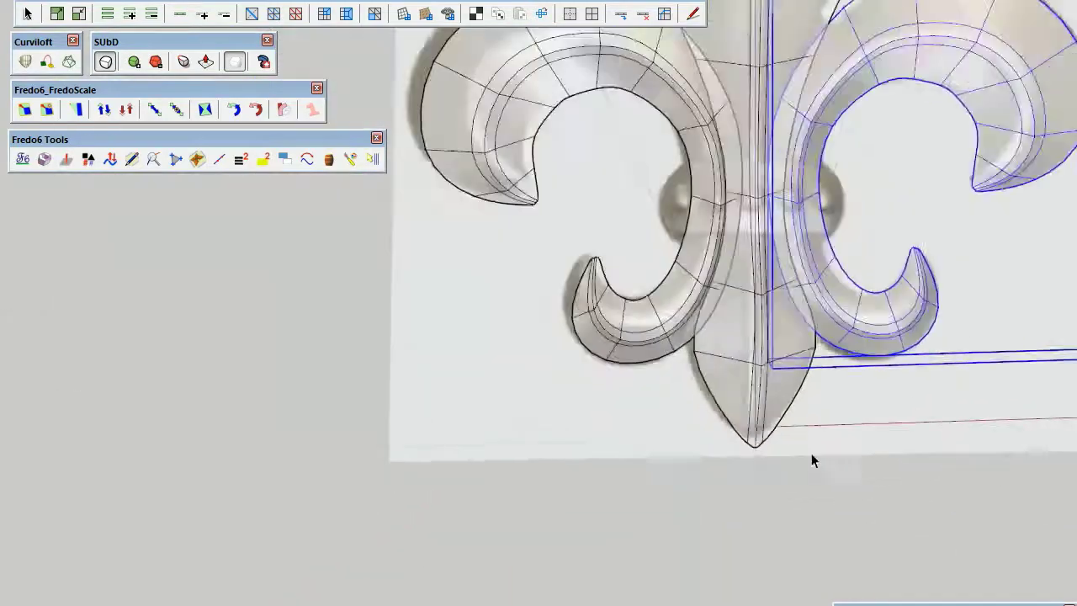
{"action": "scroll", "coordinate": [584, 325], "scroll_direction": "up", "scroll_amount": 3}
{"action": "scroll", "coordinate": [581, 351], "scroll_direction": "down", "scroll_amount": 2}
{"action": "scroll", "coordinate": [805, 580], "scroll_direction": "down", "scroll_amount": 3}
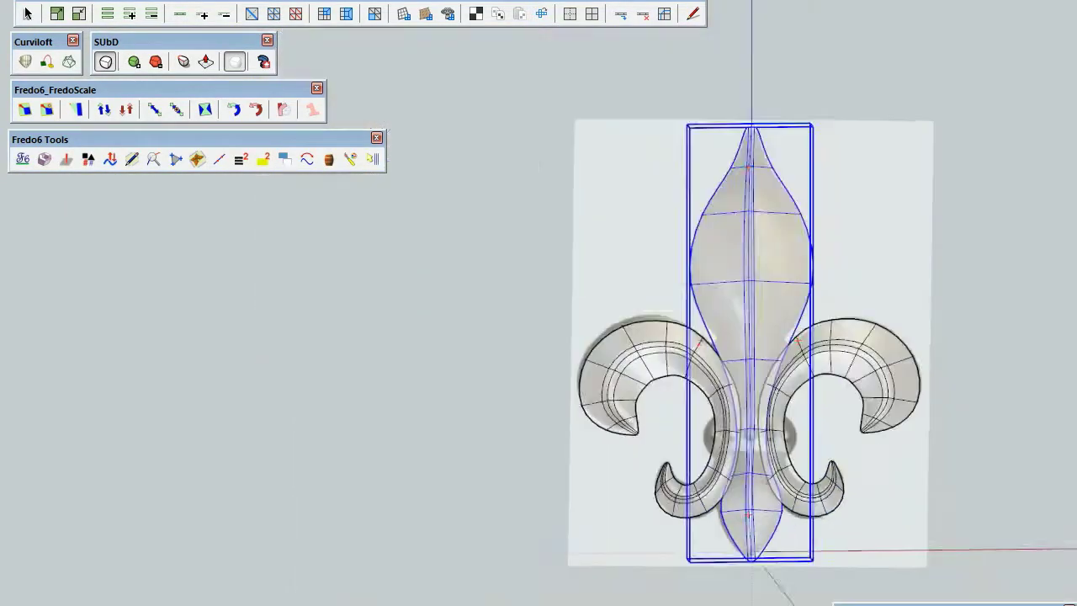
{"action": "scroll", "coordinate": [832, 233], "scroll_direction": "up", "scroll_amount": 3}
{"action": "scroll", "coordinate": [641, 425], "scroll_direction": "down", "scroll_amount": 2}
{"action": "scroll", "coordinate": [631, 424], "scroll_direction": "up", "scroll_amount": 2}
{"action": "middle_click_drag", "start_coordinate": [625, 423], "coordinate": [757, 392]}
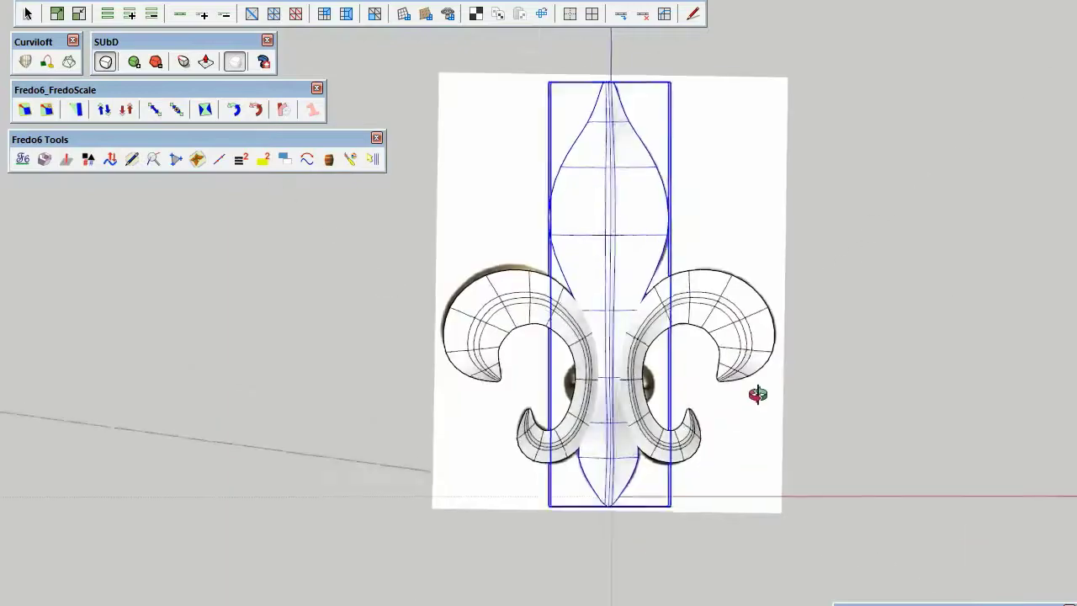
{"action": "scroll", "coordinate": [757, 392], "scroll_direction": "up", "scroll_amount": 4}
{"action": "scroll", "coordinate": [727, 559], "scroll_direction": "up", "scroll_amount": 2}
- Show the low-poly cage, pick an edge on the right curl, and compare cage and smooth from the side
{"action": "key", "text": "v"}
{"action": "mouse_move", "coordinate": [726, 559]}
{"action": "middle_mouse_down"}
{"action": "mouse_move", "coordinate": [642, 361]}
{"action": "mouse_move", "coordinate": [648, 269]}
{"action": "middle_mouse_up"}
{"action": "left_click", "coordinate": [642, 360]}
{"action": "scroll", "coordinate": [647, 269], "scroll_direction": "down", "scroll_amount": 2}
{"action": "mouse_move", "coordinate": [701, 500]}
{"action": "middle_mouse_down"}
{"action": "mouse_move", "coordinate": [733, 344]}
{"action": "mouse_move", "coordinate": [429, 497]}
{"action": "mouse_move", "coordinate": [971, 253]}
{"action": "middle_mouse_up"}
{"action": "key", "text": "v"}
{"action": "scroll", "coordinate": [828, 442], "scroll_direction": "down", "scroll_amount": 3}
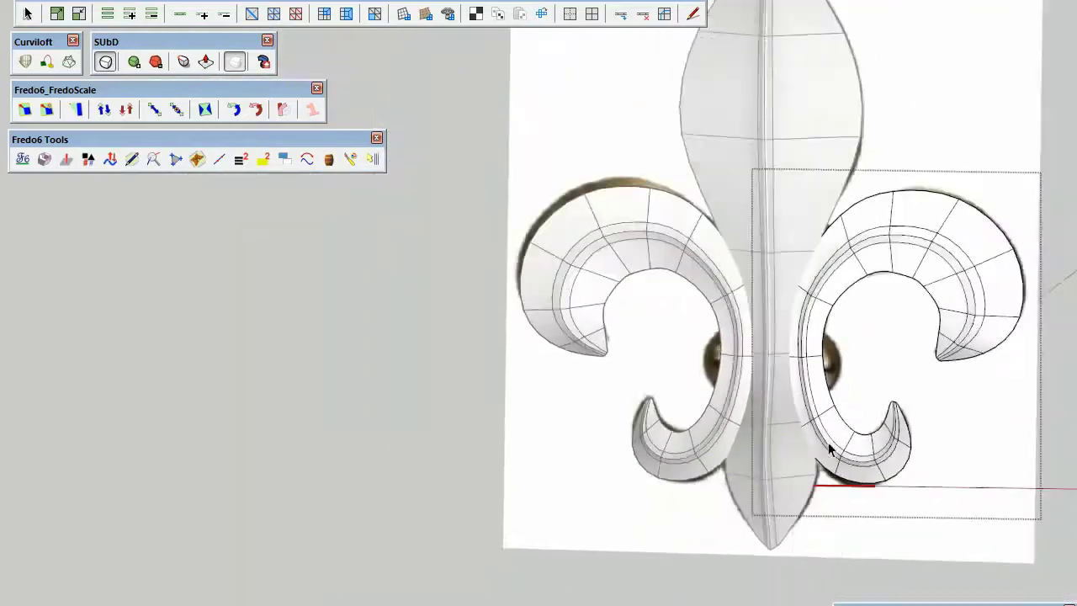
{"action": "scroll", "coordinate": [843, 466], "scroll_direction": "up", "scroll_amount": 3}
{"action": "key", "text": "v"}
{"action": "scroll", "coordinate": [872, 390], "scroll_direction": "up", "scroll_amount": 2}
- Select a cage edge and check it from a new angle, ending on the smoothed front view
{"action": "left_click", "coordinate": [872, 391]}
{"action": "middle_click_drag", "start_coordinate": [871, 391], "coordinate": [867, 543]}
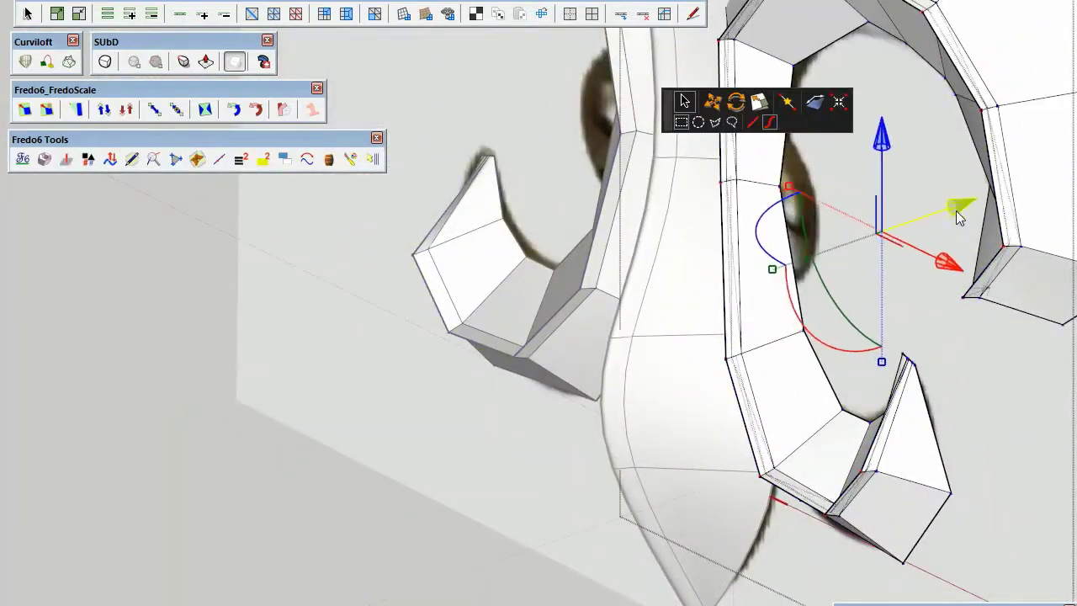
{"action": "scroll", "coordinate": [959, 221], "scroll_direction": "down", "scroll_amount": 2}
{"action": "key", "text": "v"}
{"action": "middle_click_drag", "start_coordinate": [964, 230], "coordinate": [1001, 432]}
{"action": "scroll", "coordinate": [1001, 433], "scroll_direction": "down", "scroll_amount": 2}
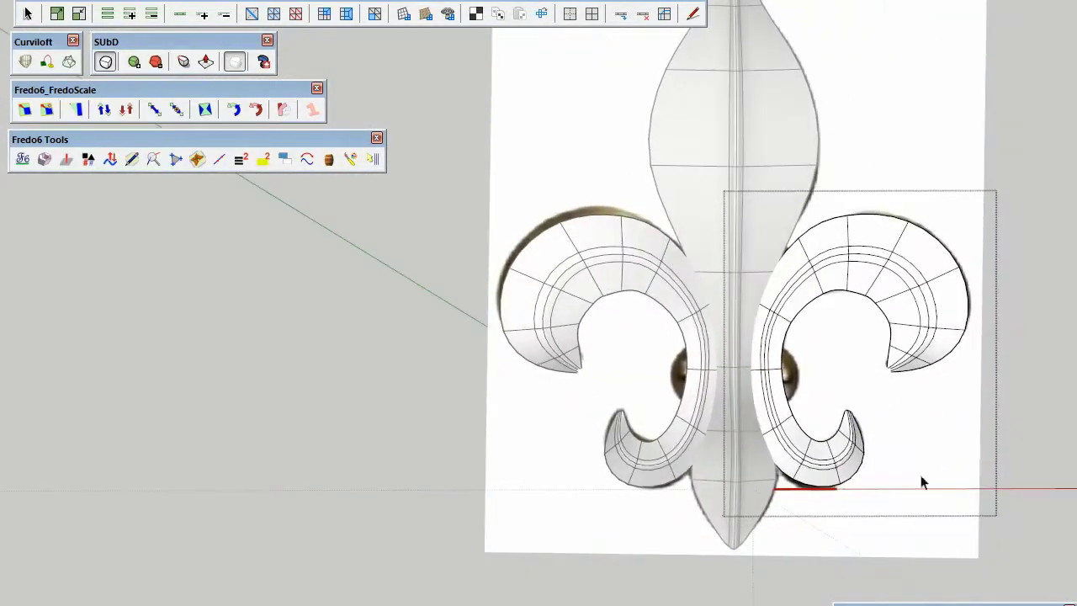
{"action": "scroll", "coordinate": [680, 418], "scroll_direction": "down", "scroll_amount": 1}
{"action": "key", "text": "v"}
{"action": "scroll", "coordinate": [608, 378], "scroll_direction": "up", "scroll_amount": 3}
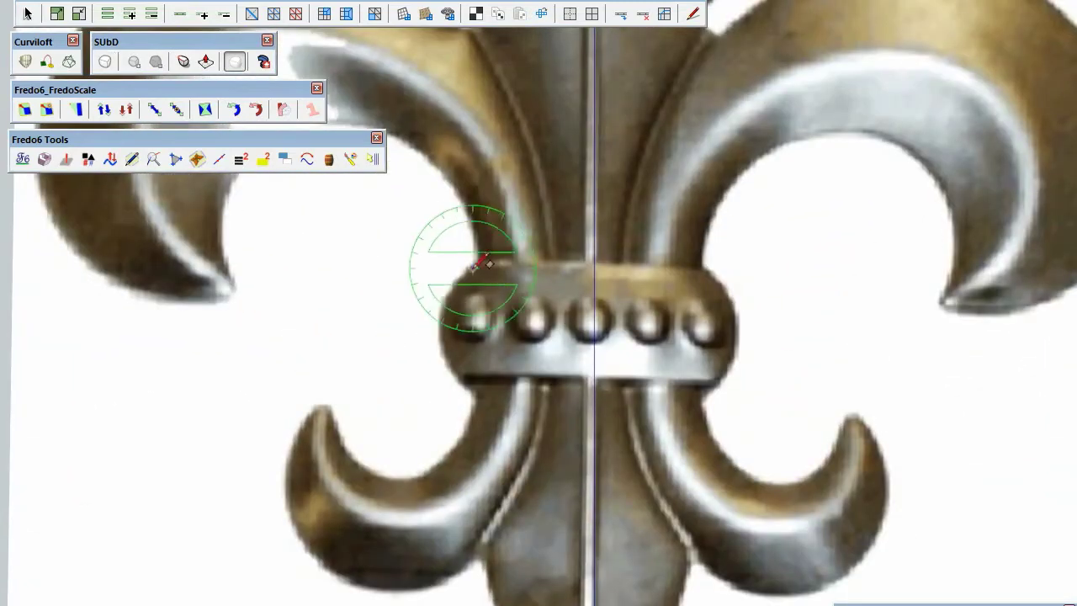
- Finish the rectangle over the photo's band and show the band smoothed
{"action": "left_click", "coordinate": [707, 376]}
{"action": "key", "text": "v"}
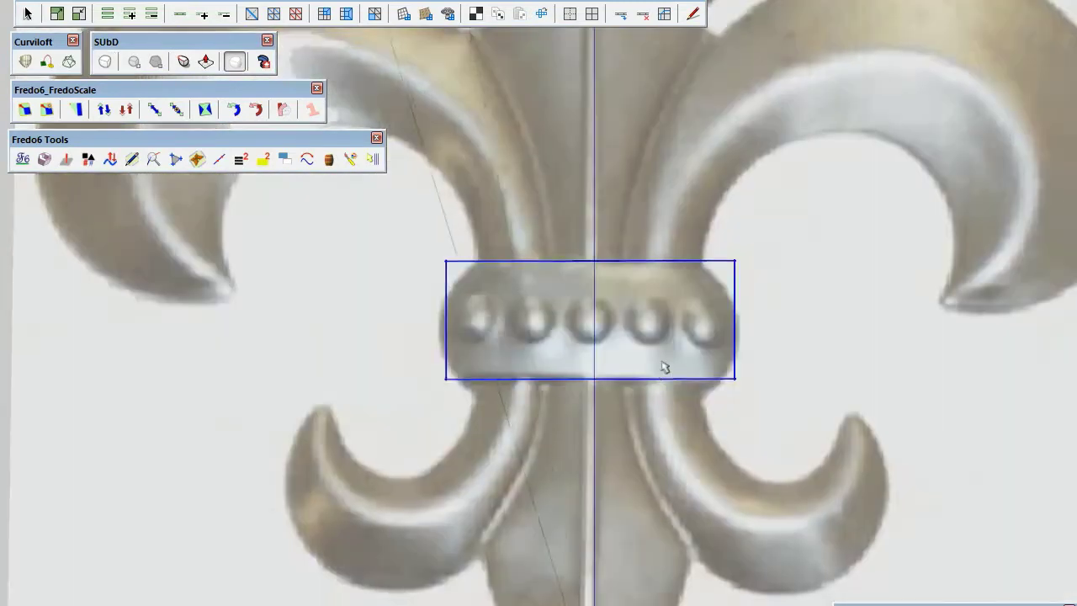
{"action": "scroll", "coordinate": [658, 370], "scroll_direction": "up", "scroll_amount": 2}
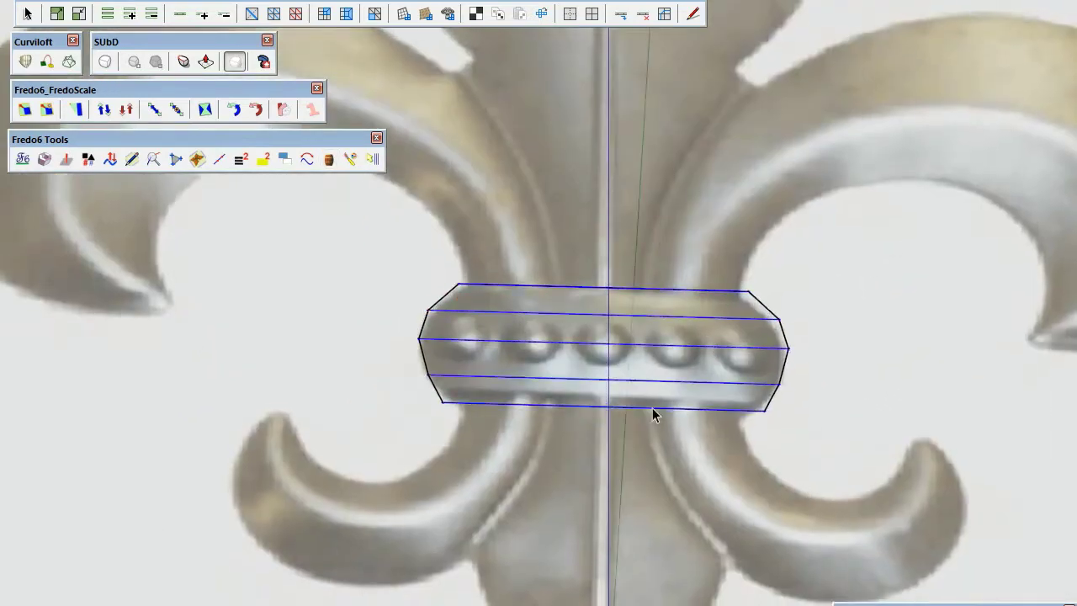
- Orbit around the band block, select it, and return to a front view
{"action": "mouse_move", "coordinate": [651, 413]}
{"action": "middle_mouse_down"}
{"action": "mouse_move", "coordinate": [618, 309]}
{"action": "mouse_move", "coordinate": [738, 508]}
{"action": "mouse_move", "coordinate": [709, 329]}
{"action": "mouse_move", "coordinate": [618, 399]}
{"action": "middle_mouse_up"}
{"action": "mouse_move", "coordinate": [614, 320]}
{"action": "middle_mouse_down"}
{"action": "mouse_move", "coordinate": [665, 431]}
{"action": "mouse_move", "coordinate": [575, 373]}
{"action": "mouse_move", "coordinate": [750, 413]}
{"action": "mouse_move", "coordinate": [981, 409]}
{"action": "mouse_move", "coordinate": [682, 418]}
{"action": "mouse_move", "coordinate": [550, 361]}
{"action": "middle_mouse_up"}
{"action": "left_click", "coordinate": [679, 412]}
{"action": "mouse_move", "coordinate": [636, 406]}
{"action": "middle_mouse_down"}
{"action": "mouse_move", "coordinate": [685, 368]}
{"action": "mouse_move", "coordinate": [737, 250]}
{"action": "mouse_move", "coordinate": [500, 493]}
{"action": "mouse_move", "coordinate": [689, 368]}
{"action": "mouse_move", "coordinate": [800, 414]}
{"action": "mouse_move", "coordinate": [777, 455]}
{"action": "mouse_move", "coordinate": [808, 446]}
{"action": "mouse_move", "coordinate": [755, 447]}
{"action": "mouse_move", "coordinate": [713, 356]}
{"action": "middle_mouse_up"}
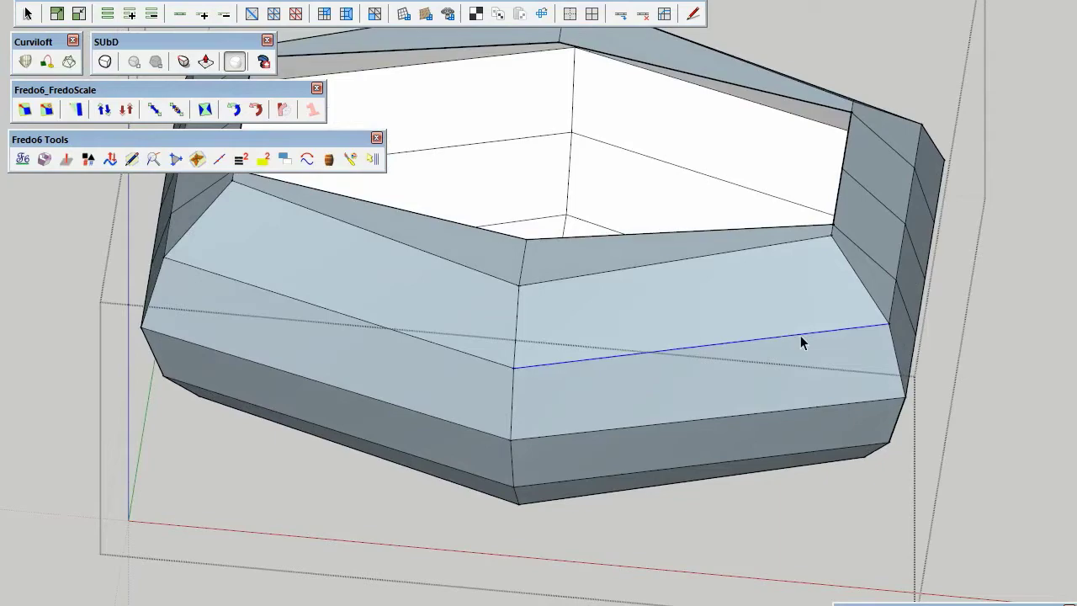
- Insert and apply an extra edge loop around the band cage
{"action": "left_click", "coordinate": [799, 335]}
{"action": "left_click", "coordinate": [736, 223]}
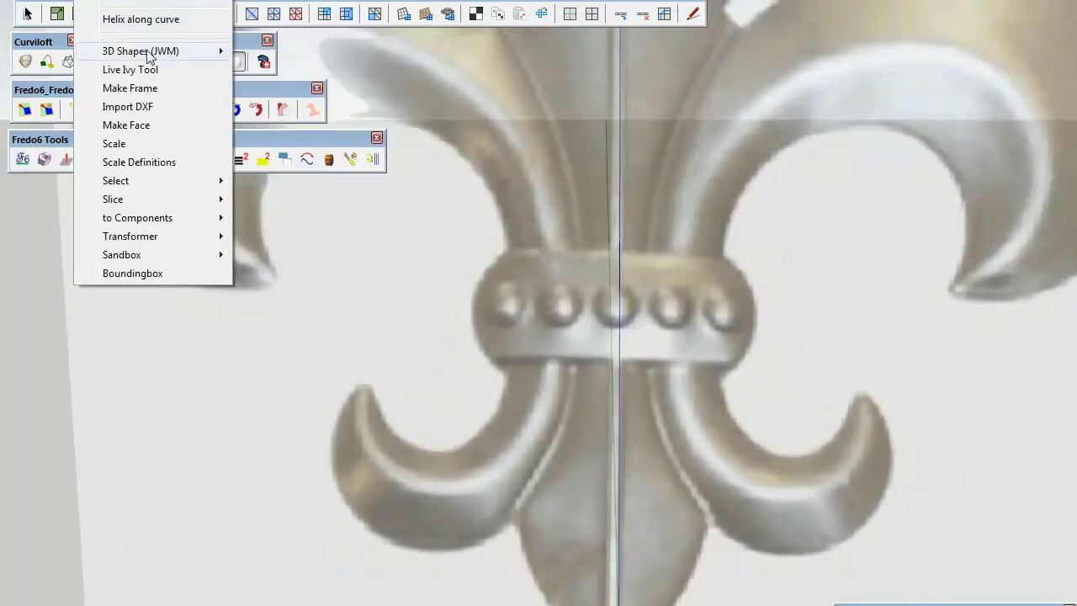
- Create a sphere rivet on the band and view the band and sphere from below
{"action": "left_click", "coordinate": [286, 200]}
{"action": "left_click", "coordinate": [627, 326]}
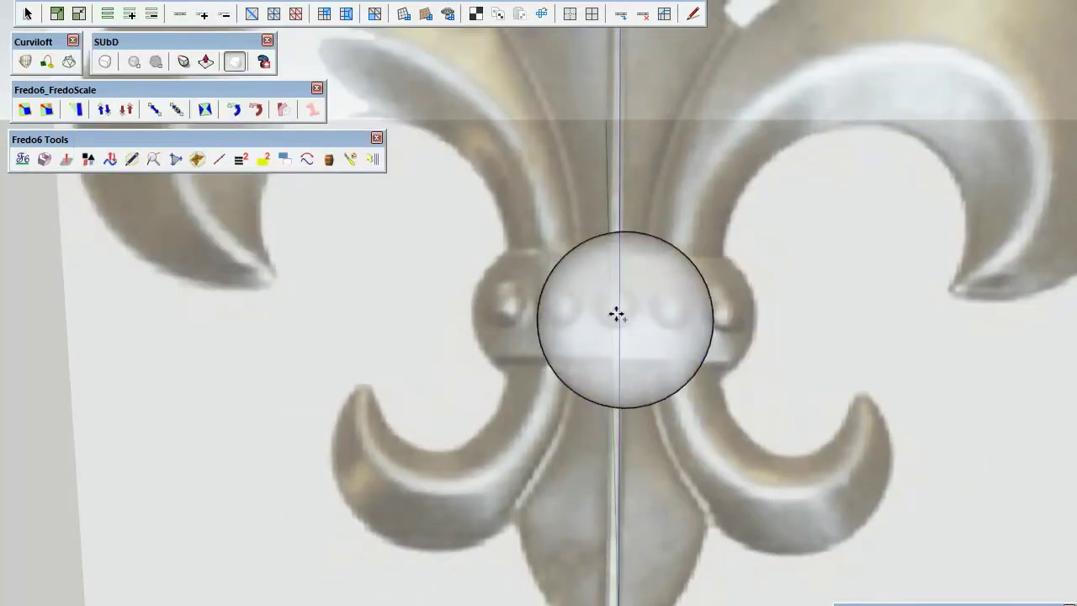
{"action": "middle_click_drag", "start_coordinate": [652, 294], "coordinate": [646, 421]}
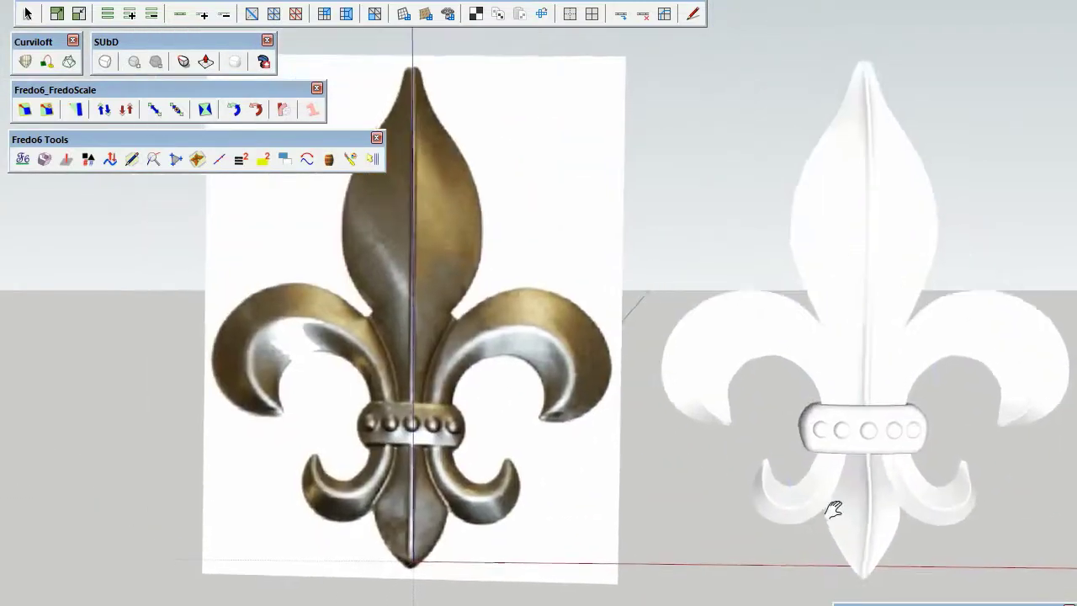
- Paint the centre spike, scrolls and rest of the fleur-de-lis bronze
{"action": "middle_click_drag", "start_coordinate": [832, 509], "coordinate": [771, 454]}
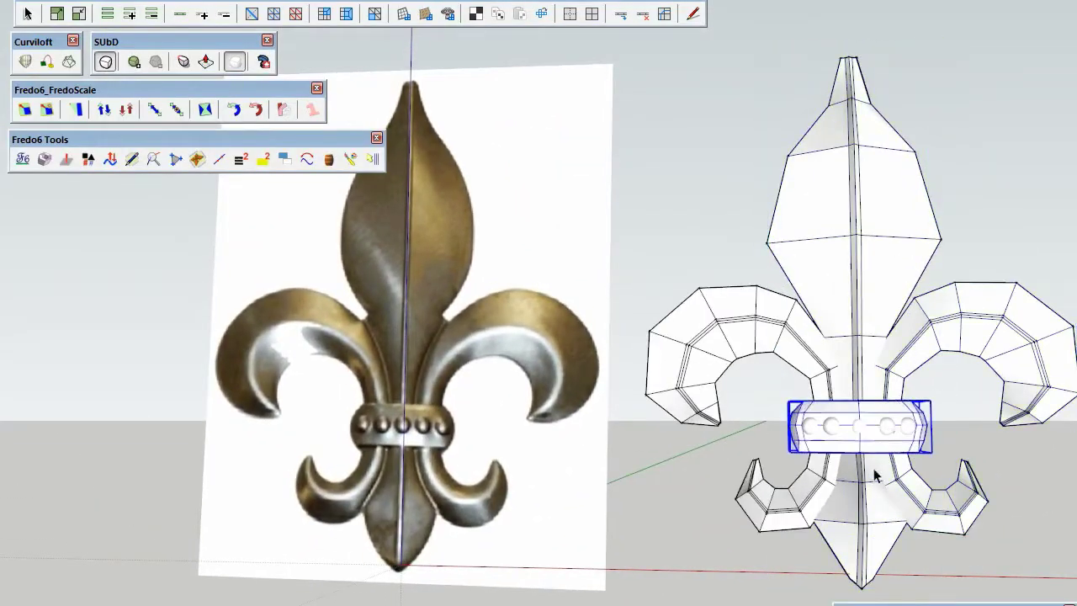
{"action": "middle_click_drag", "start_coordinate": [875, 475], "coordinate": [780, 429], "text": "shift"}
{"action": "left_click", "coordinate": [799, 199]}
{"action": "left_click", "coordinate": [684, 301]}
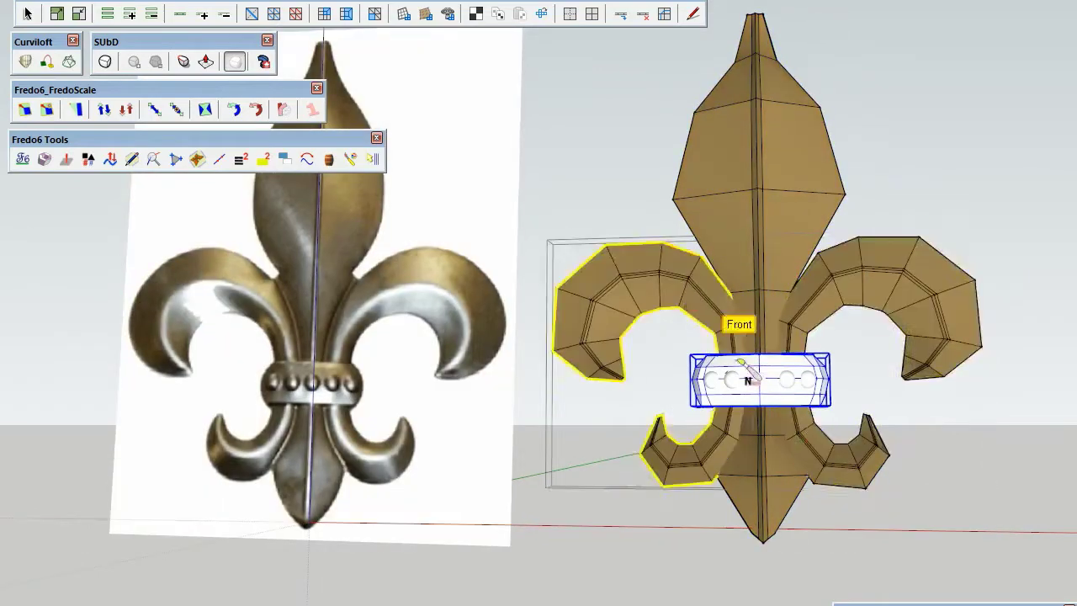
{"action": "scroll", "coordinate": [761, 389], "scroll_direction": "up", "scroll_amount": 3}
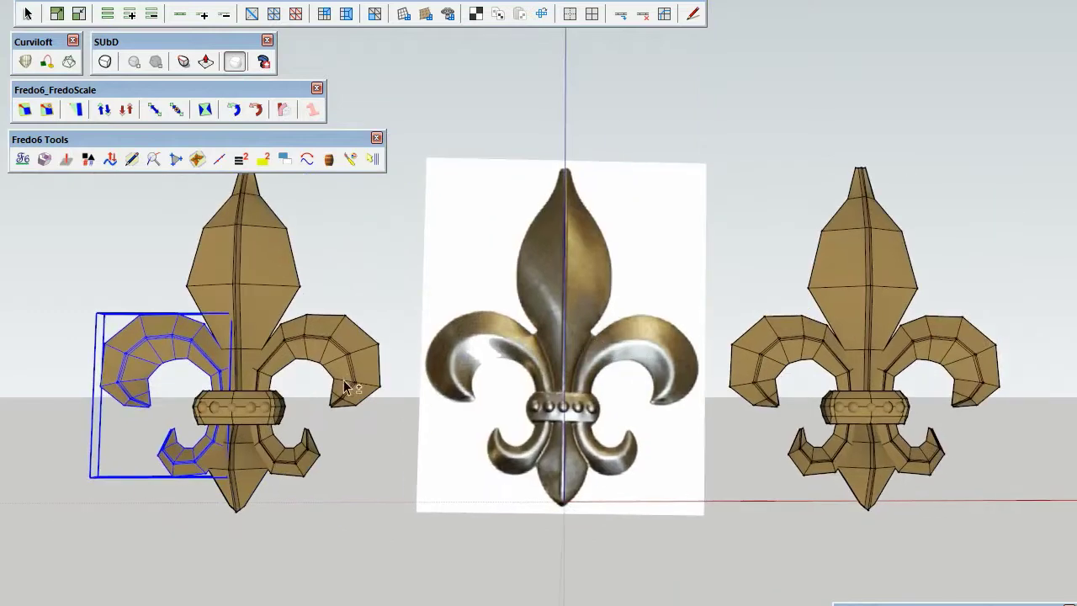
- Select the left scroll and central band and give them a Thea Colored Metal material
{"action": "left_click", "coordinate": [179, 355]}
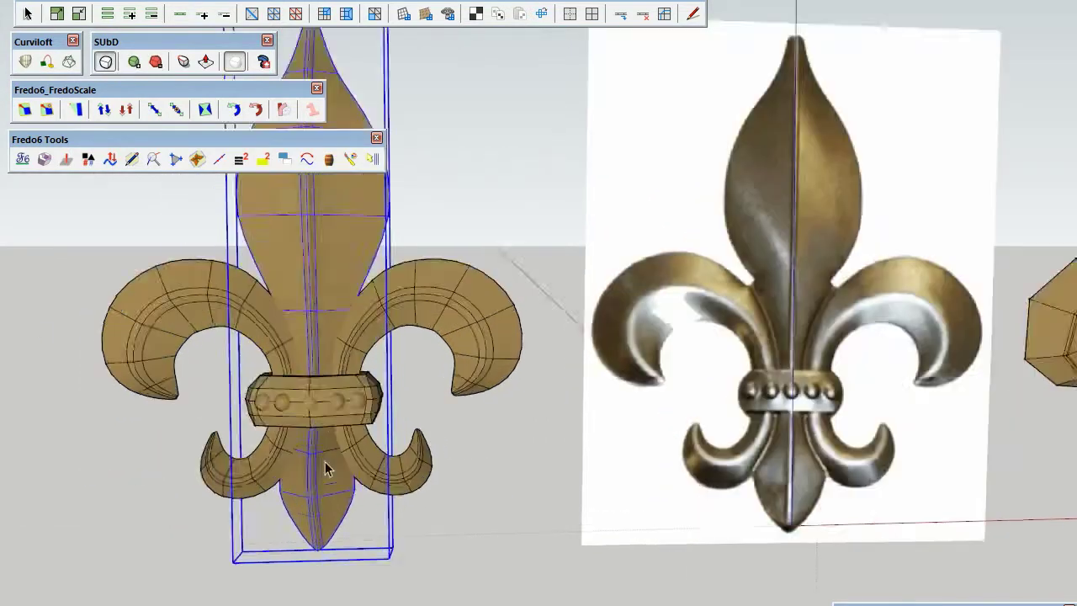
{"action": "left_click", "coordinate": [301, 395]}
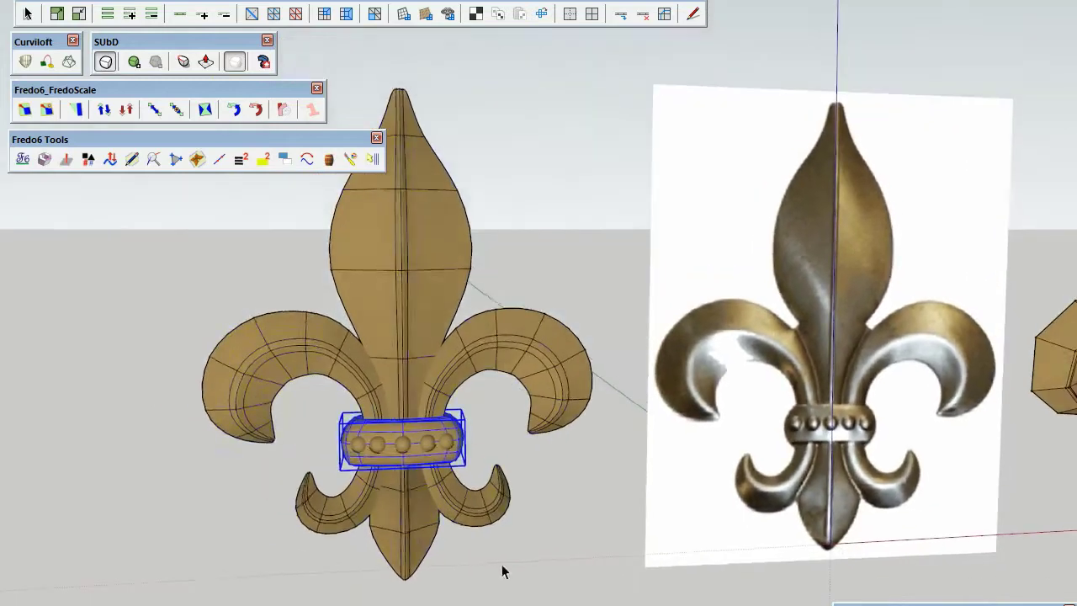
{"action": "left_click", "coordinate": [782, 435]}
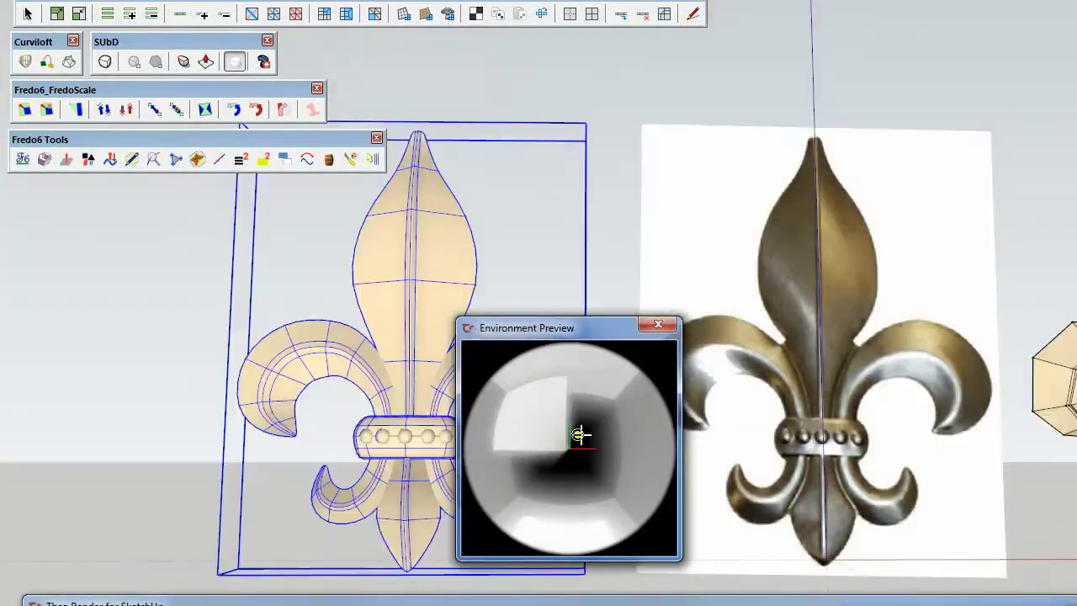
- Drag the Thea sun marker higher in the environment preview, then zoom in on the model mesh
{"action": "left_click_drag", "start_coordinate": [533, 516], "coordinate": [589, 387]}
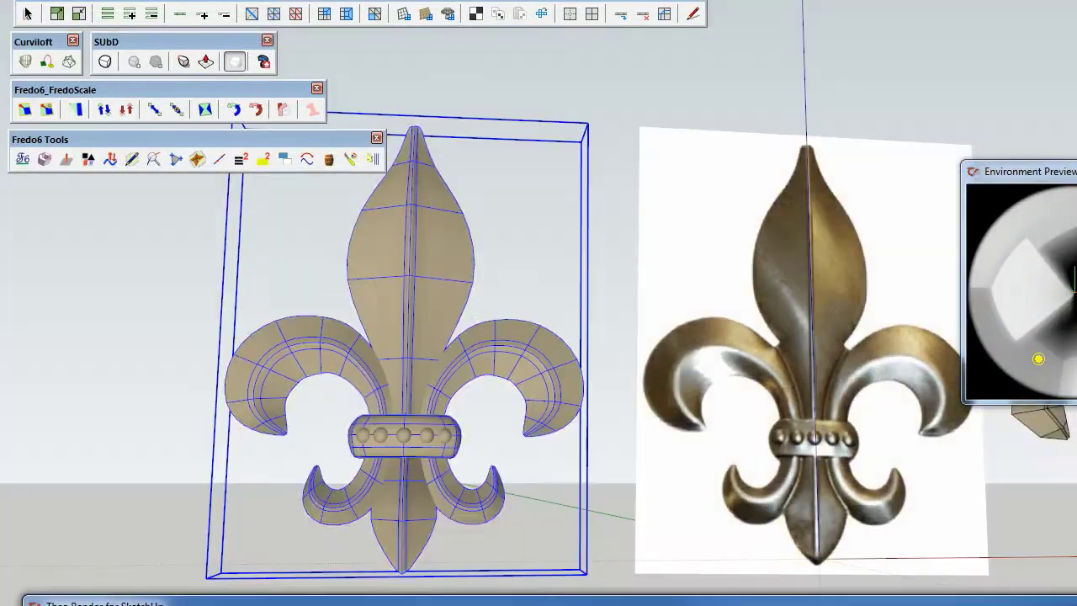
{"action": "scroll", "coordinate": [349, 345], "scroll_direction": "up", "scroll_amount": 10}
{"action": "scroll", "coordinate": [320, 437], "scroll_direction": "up", "scroll_amount": 5}
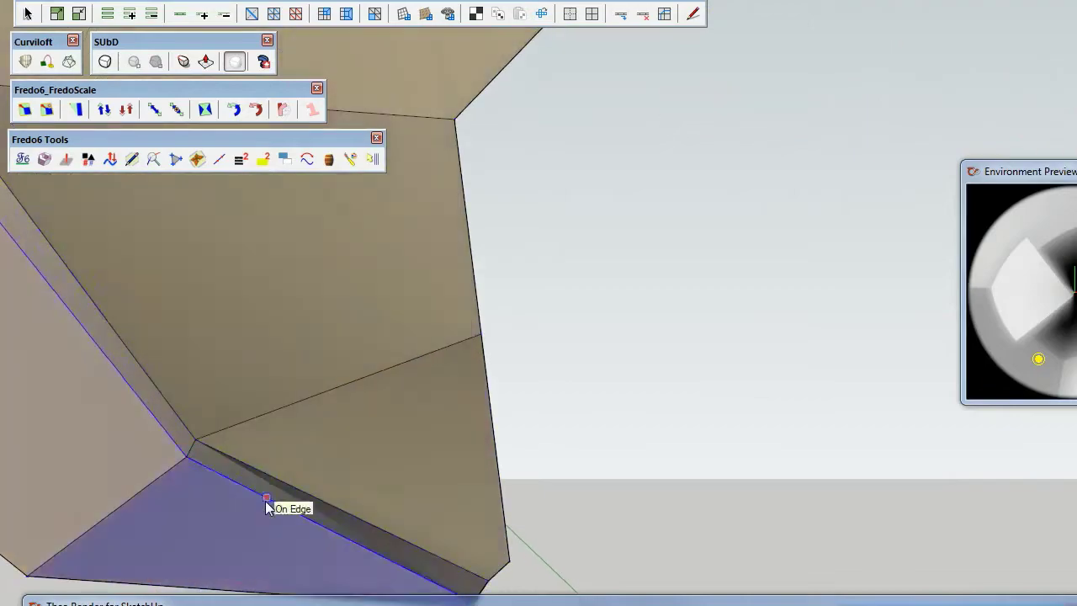
- Select an edge loop on the left horn and orbit around the horn
{"action": "scroll", "coordinate": [267, 505], "scroll_direction": "down", "scroll_amount": 8}
{"action": "scroll", "coordinate": [295, 464], "scroll_direction": "down", "scroll_amount": 3}
{"action": "left_click", "coordinate": [396, 374]}
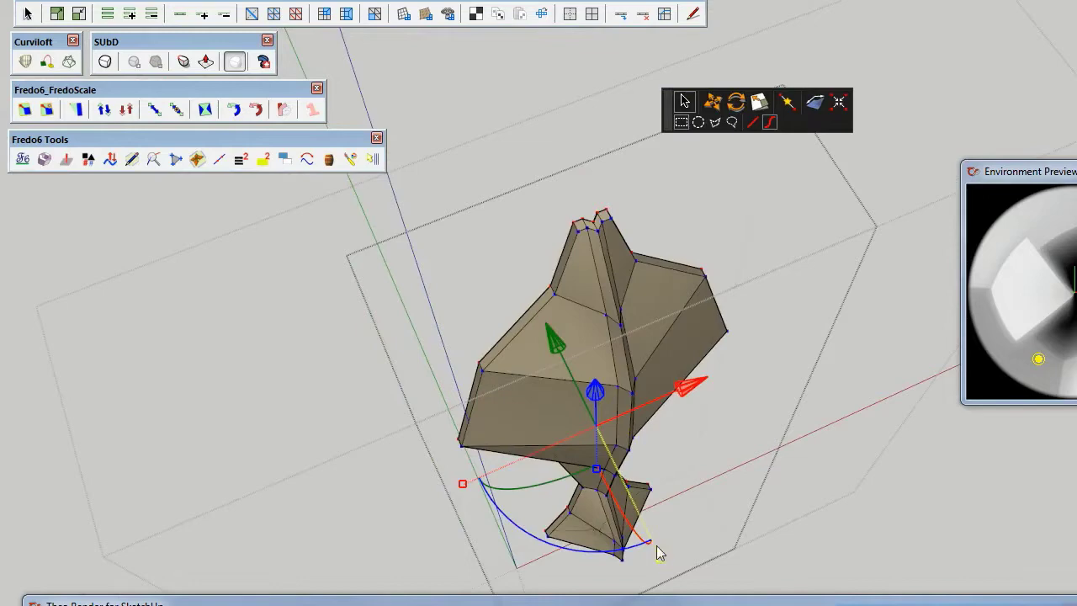
{"action": "middle_click_drag", "start_coordinate": [673, 435], "coordinate": [736, 354]}
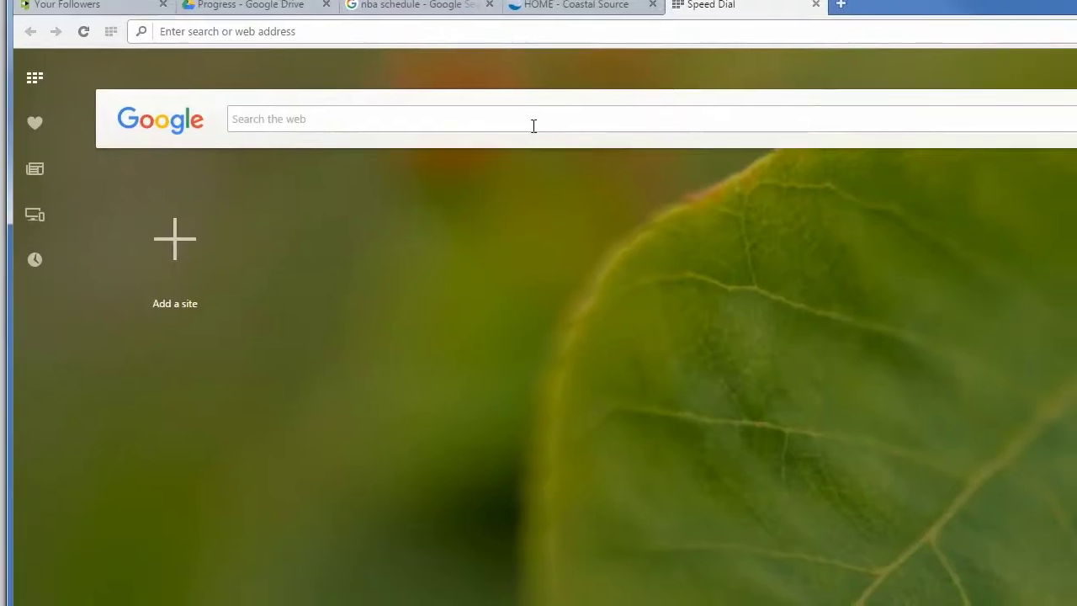
- Search Google for 'scratched metal bump map' and preview one of the image results
{"action": "type", "text": "scratched metal bump "}
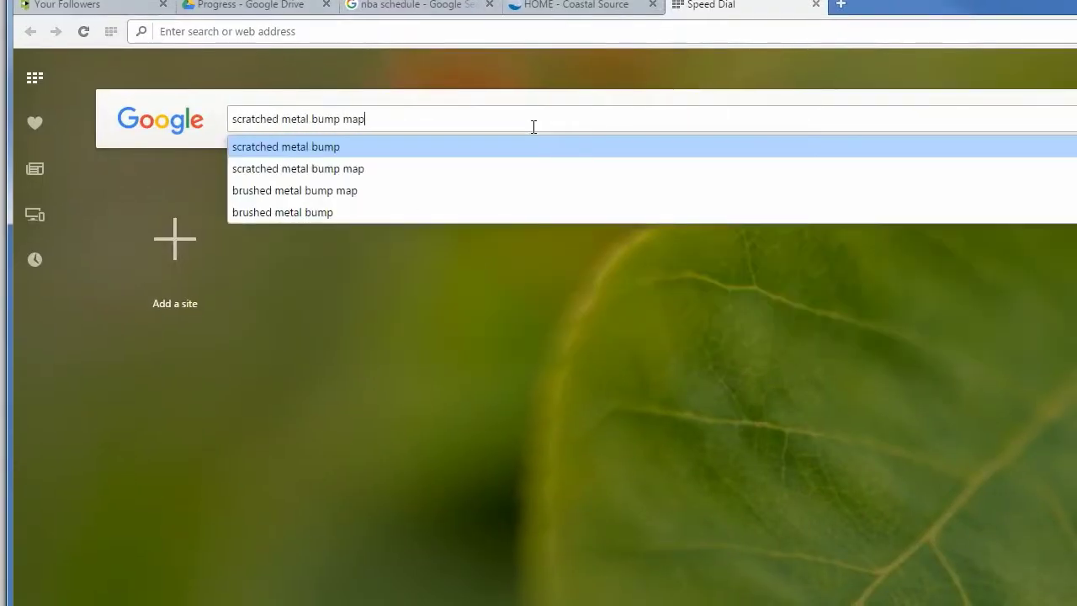
{"action": "type", "text": "map"}
{"action": "key", "text": "Return"}
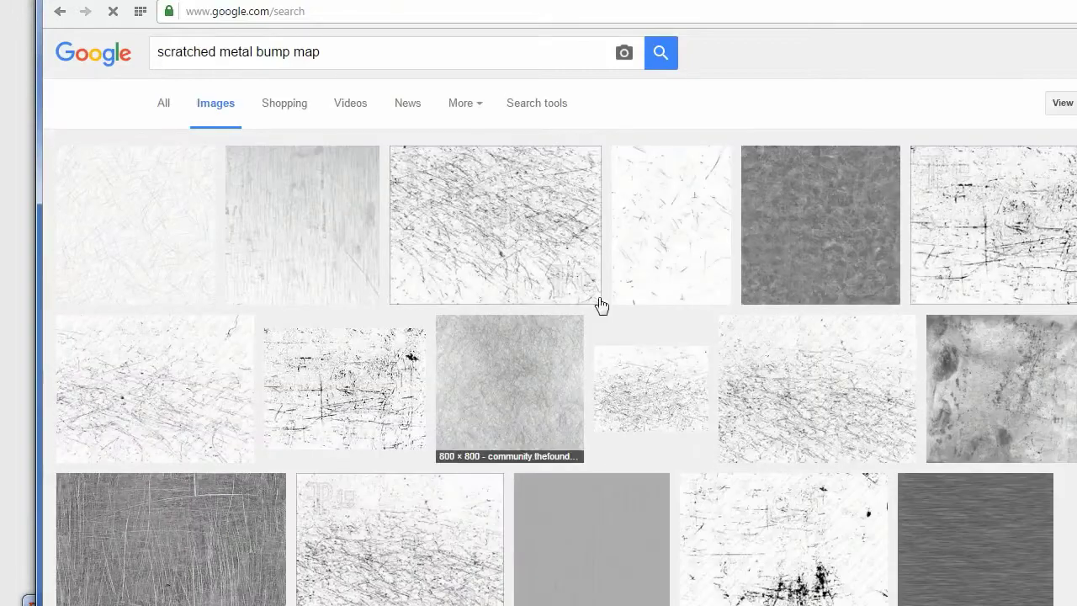
{"action": "left_click", "coordinate": [836, 214]}
{"action": "scroll", "coordinate": [837, 211], "scroll_direction": "down", "scroll_amount": 5}
{"action": "scroll", "coordinate": [837, 211], "scroll_direction": "up", "scroll_amount": 2}
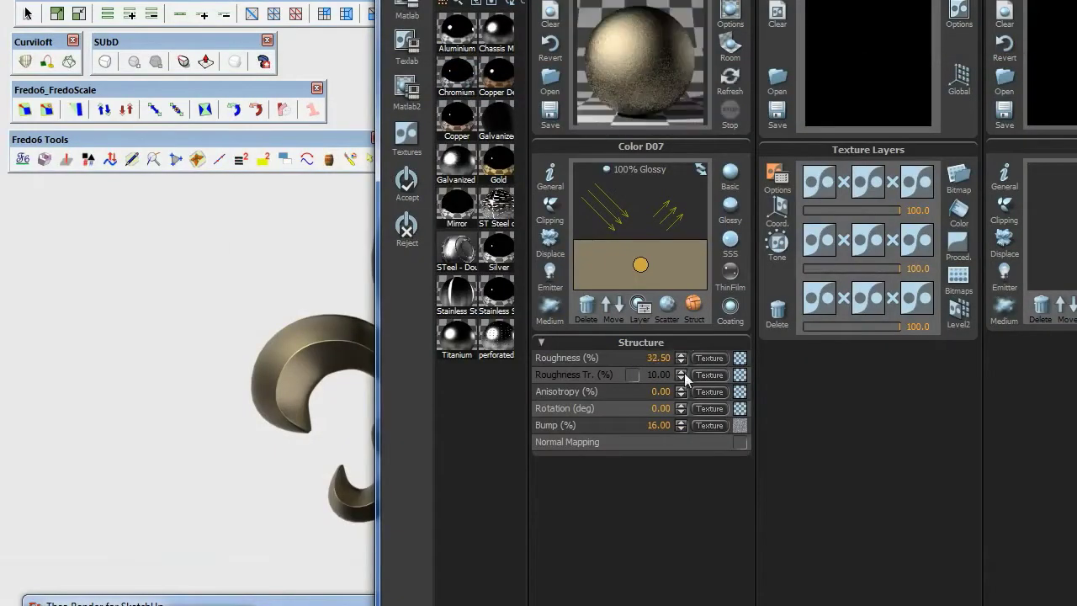
- Bring up the Scatter layer's scattering settings for Color D07 in Mat-Lab
{"action": "right_click", "coordinate": [739, 423]}
{"action": "left_click", "coordinate": [666, 303]}
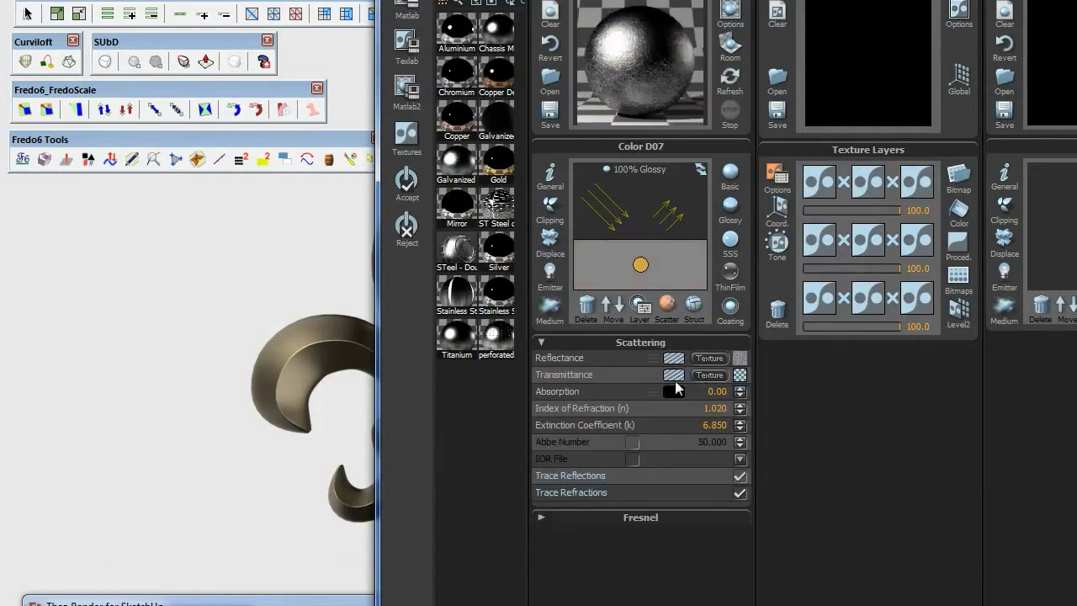